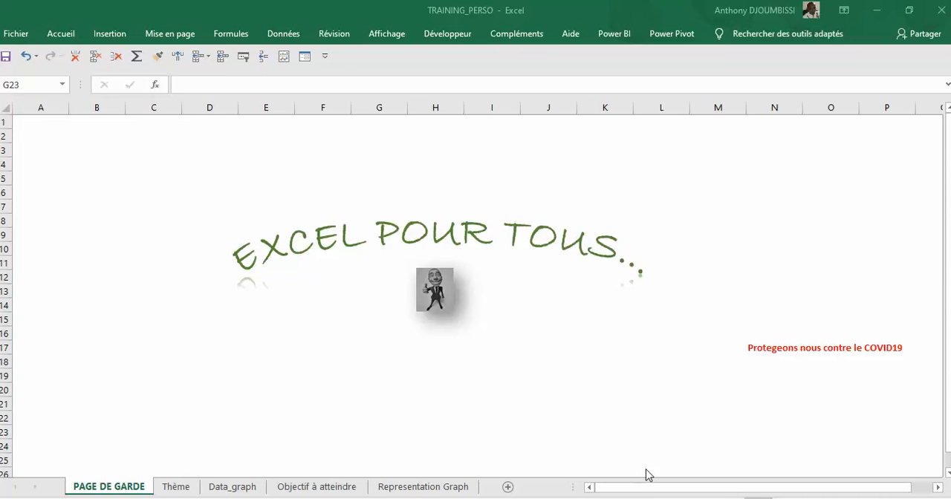
Step: On the Objectif à atteindre sheet, switch the SUIVI VENTES AGENCES chart's agency to Bafoussam, Garoua and finally Maroua
left_click(186, 489)
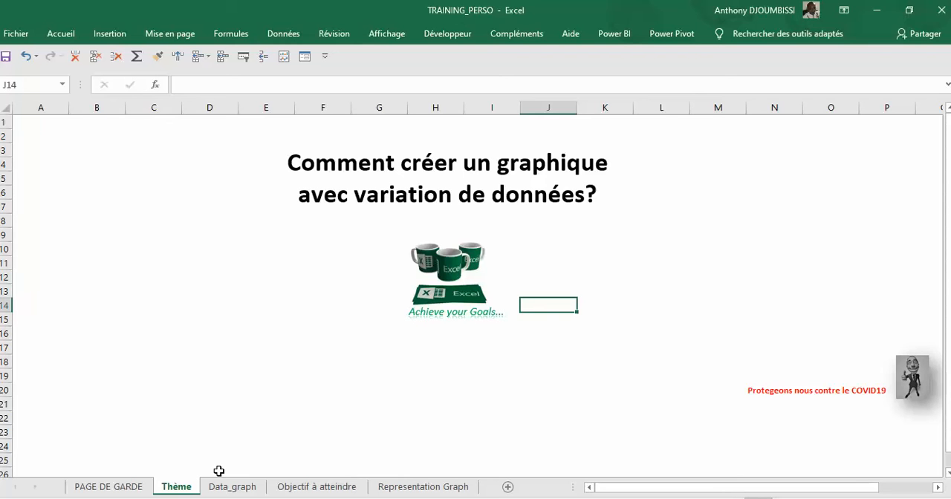
left_click(314, 490)
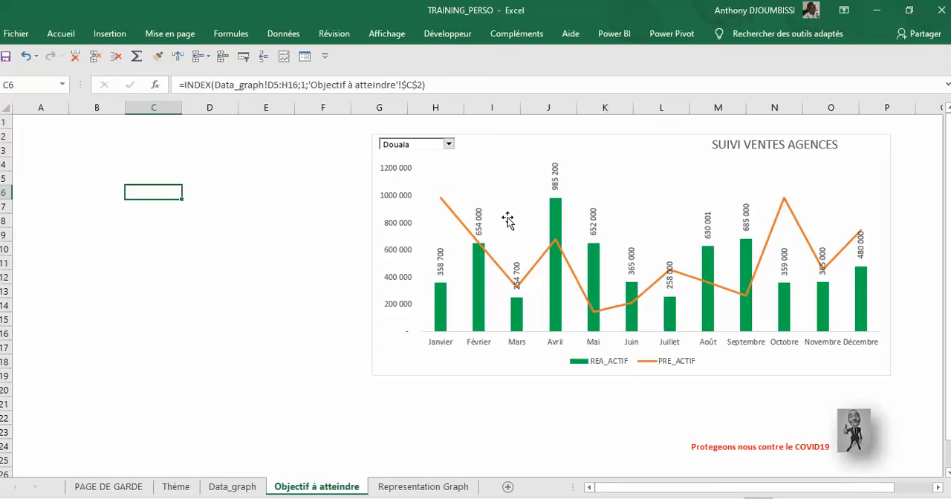
left_click(449, 145)
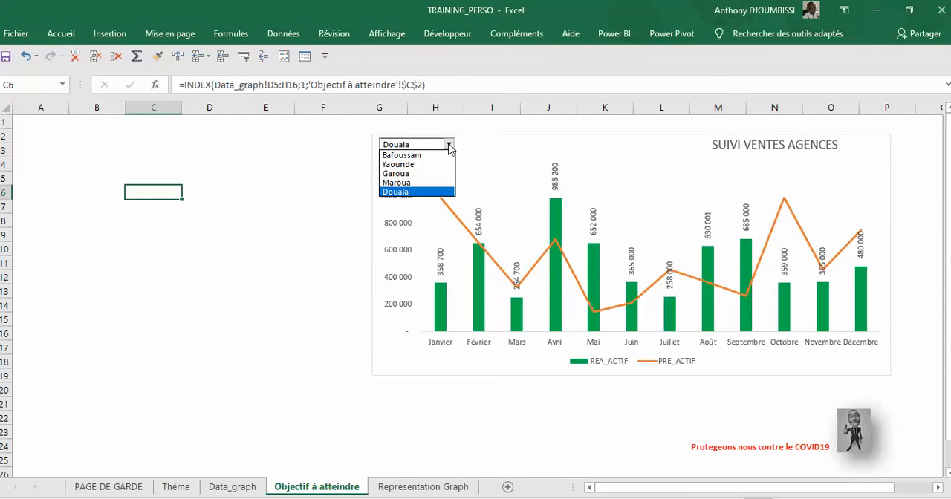
left_click(417, 156)
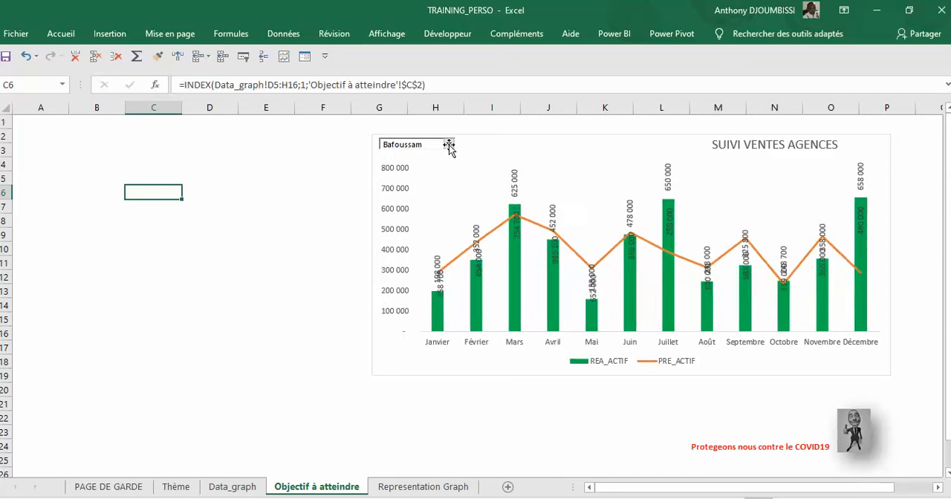
left_click(449, 145)
left_click(427, 174)
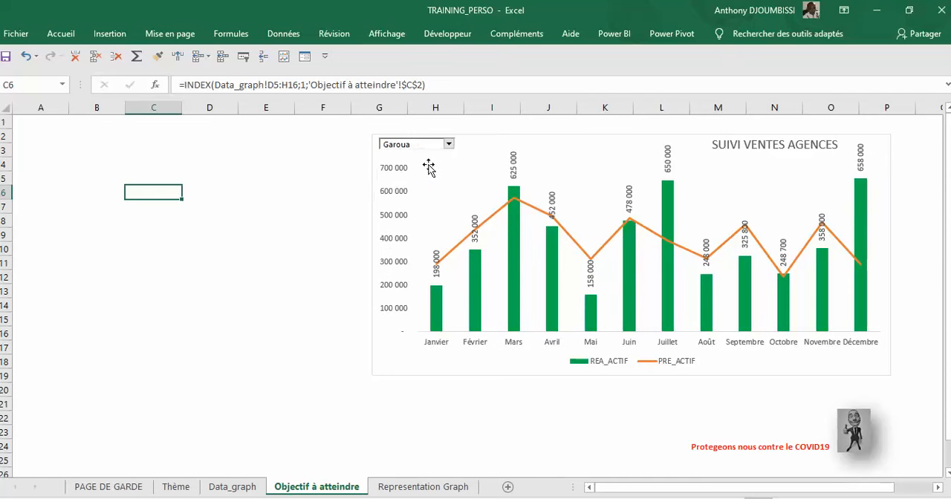
left_click(451, 146)
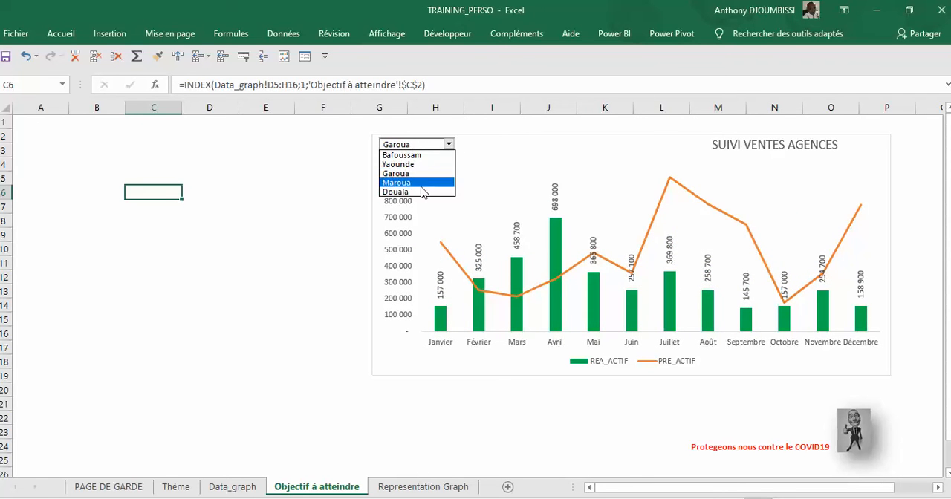
left_click(424, 183)
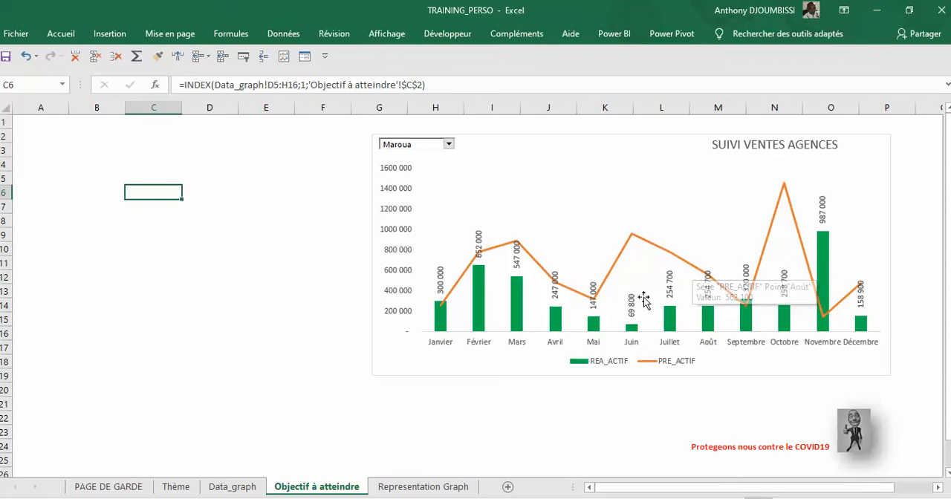
Step: Examine the PREVISION table on the Data_graph sheet: its agency headers, month labels, monthly figures and agency totals
left_click(421, 491)
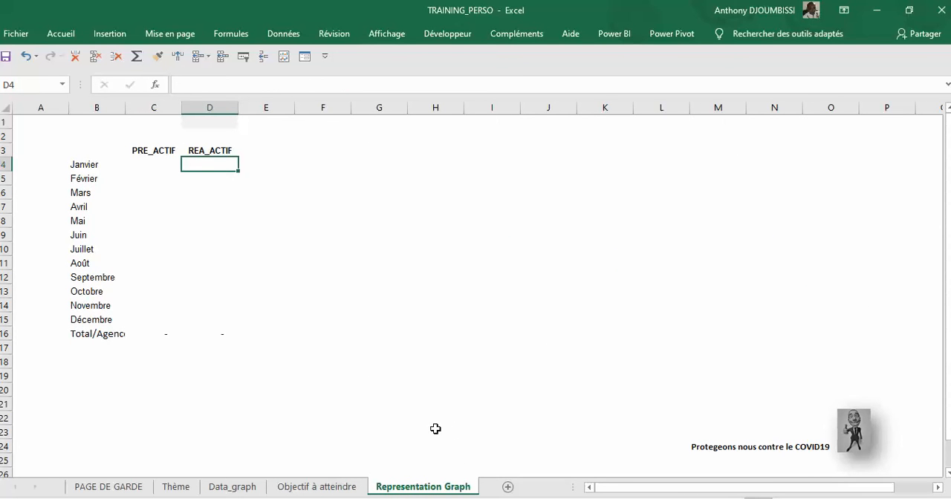
left_click(257, 490)
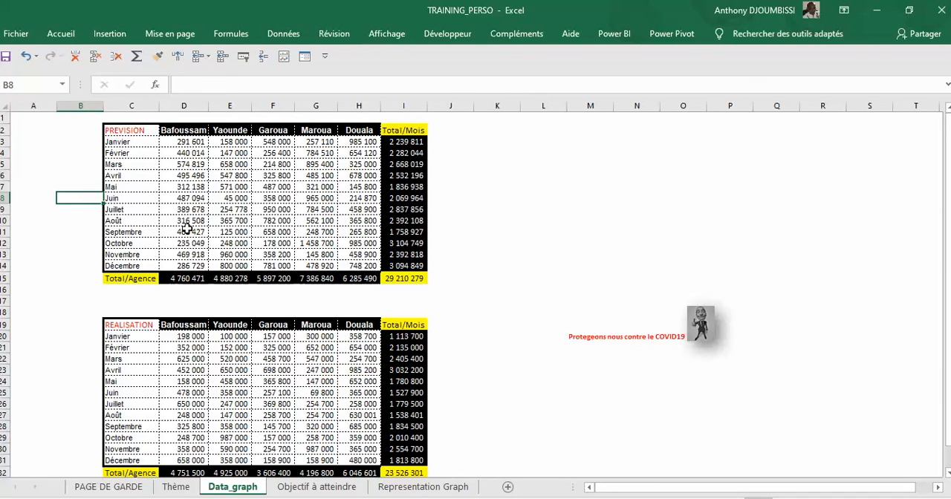
left_click(141, 134)
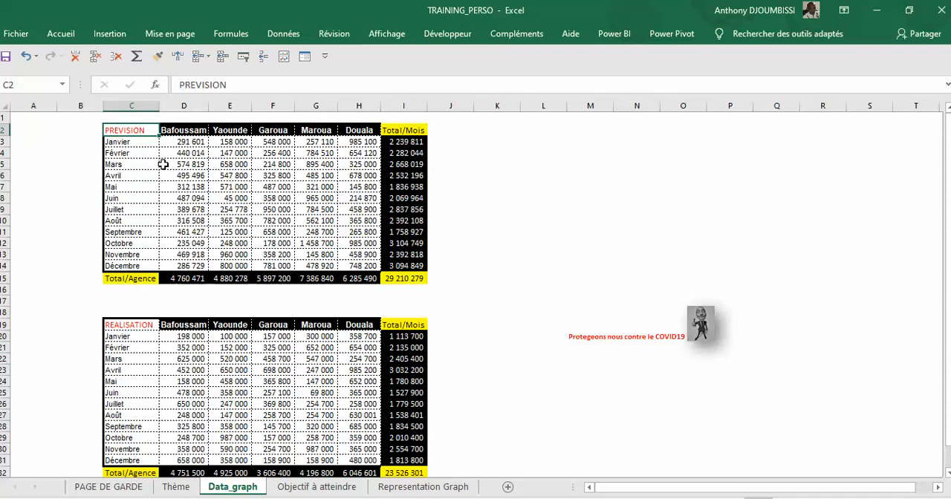
left_click(186, 142)
left_click(197, 131)
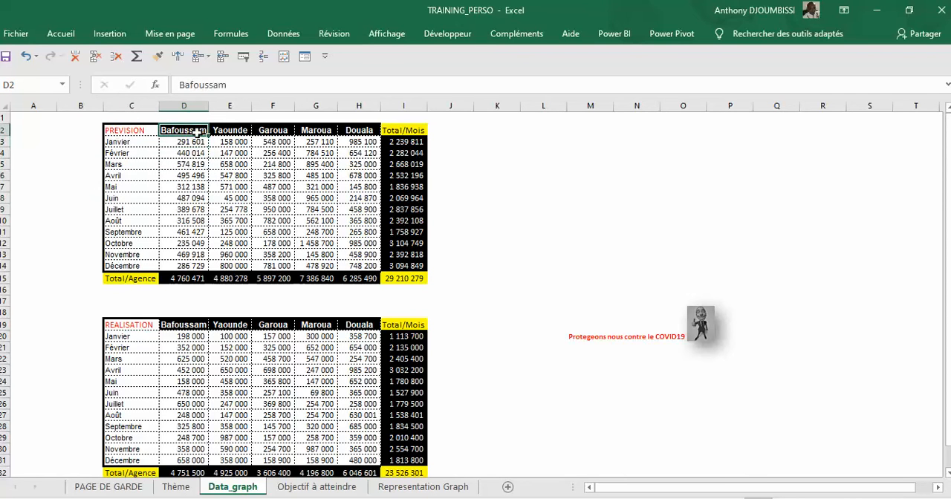
left_click(197, 153)
left_click(316, 130)
left_click(143, 162)
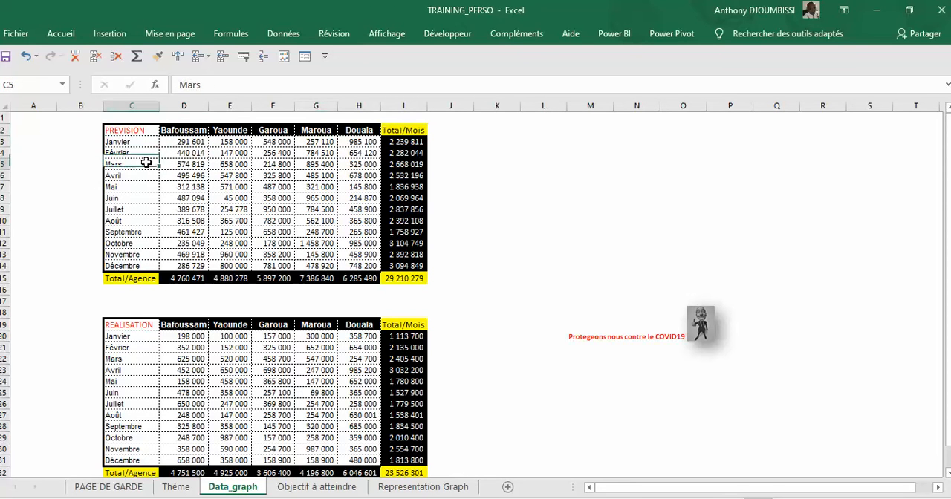
left_click(225, 163)
left_click(138, 164)
left_click(132, 187)
left_click(131, 209)
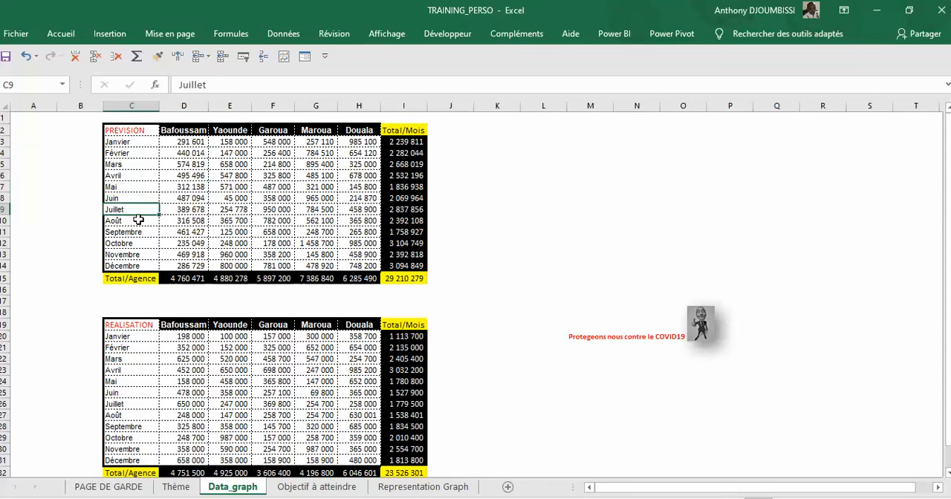
left_click(139, 142)
left_click(146, 265)
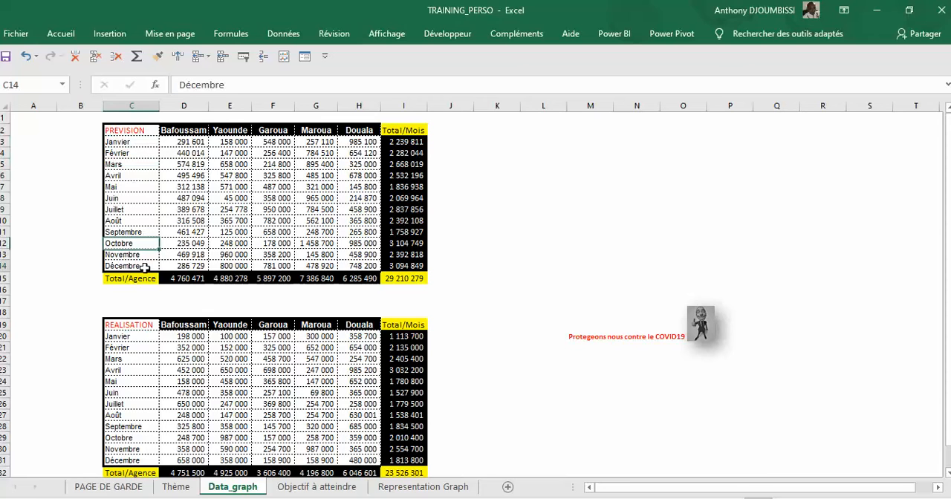
left_click(195, 279)
left_click(308, 242)
Step: Examine the REALISATION table on the Data_graph sheet, going through its monthly figures for the different agencies
left_click(146, 325)
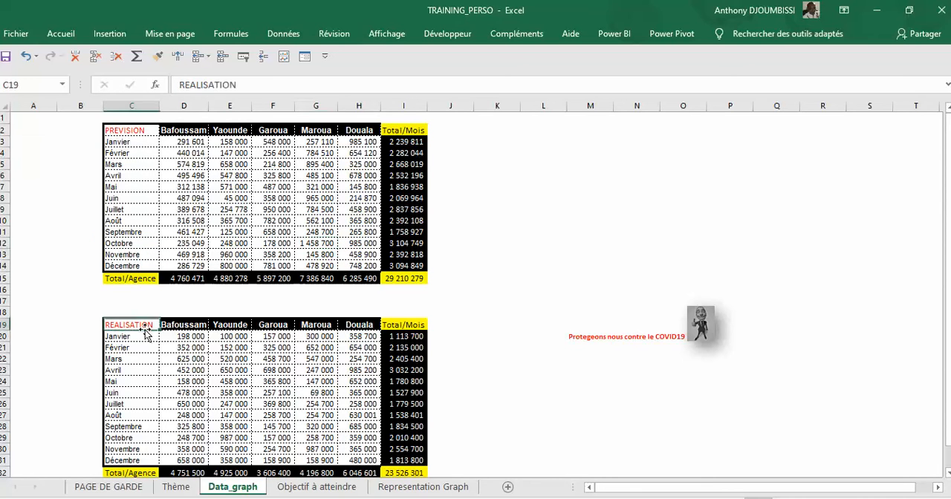
left_click(149, 359)
left_click(229, 337)
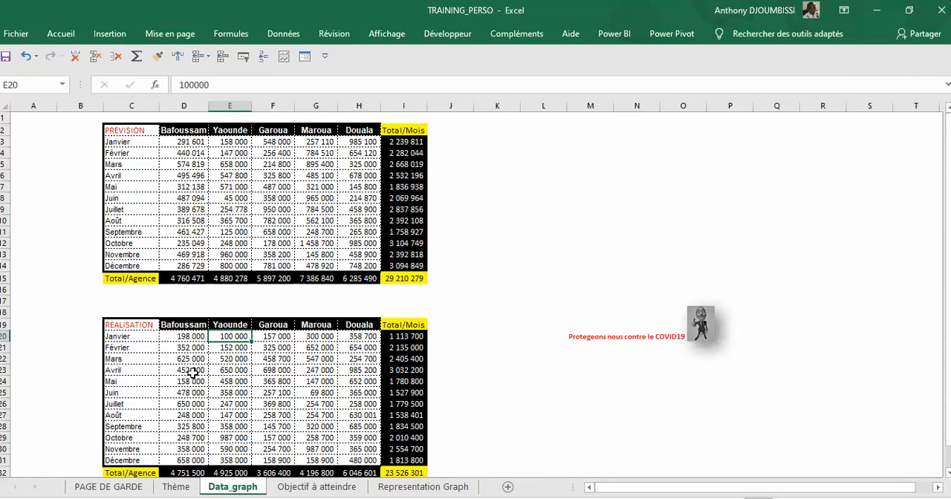
left_click(189, 358)
left_click(186, 337)
left_click(275, 336)
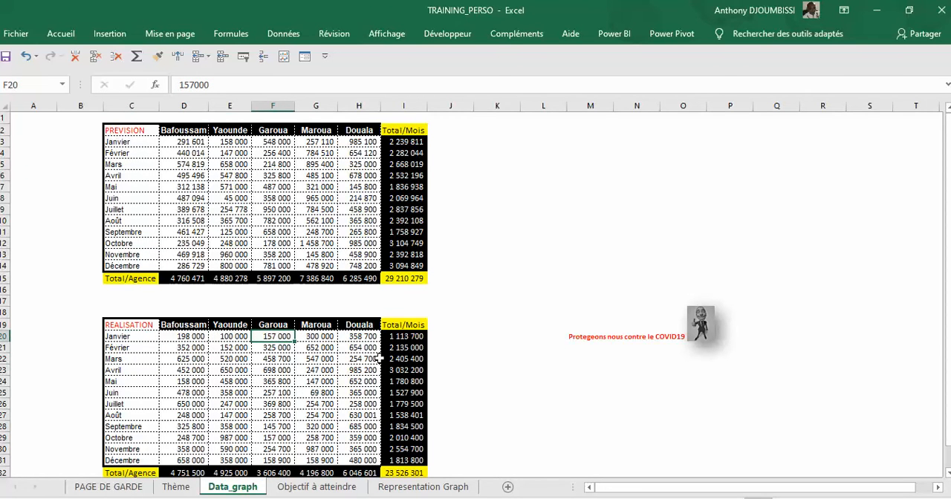
left_click(368, 338)
left_click(365, 359)
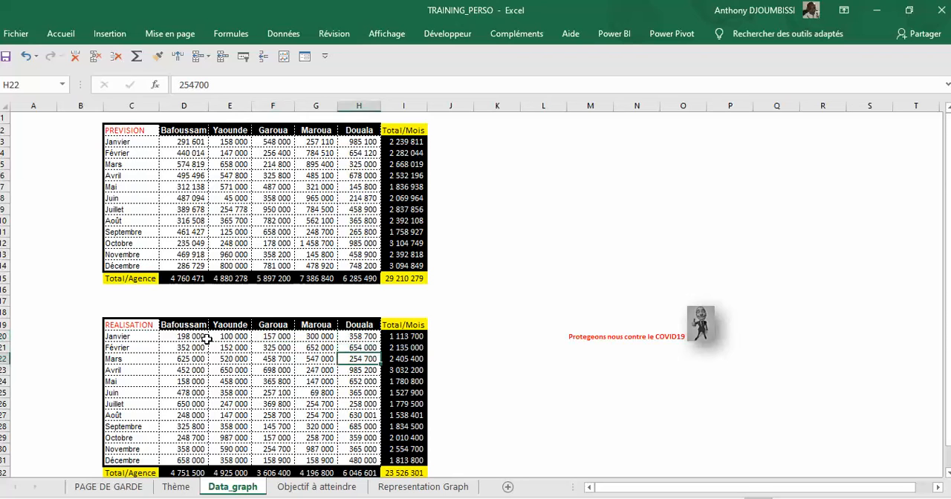
left_click(139, 339)
left_click(191, 336)
left_click(248, 338)
left_click(315, 348)
left_click(316, 370)
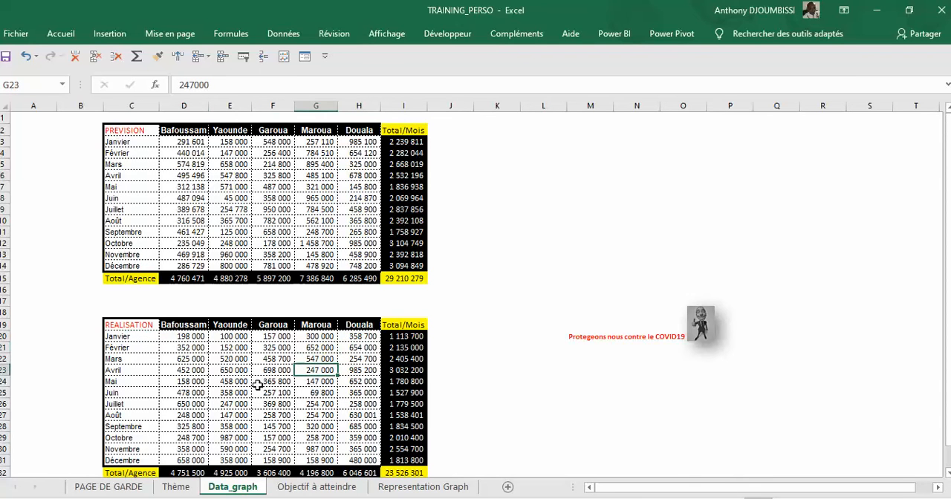
left_click(191, 346)
left_click(193, 380)
left_click(195, 403)
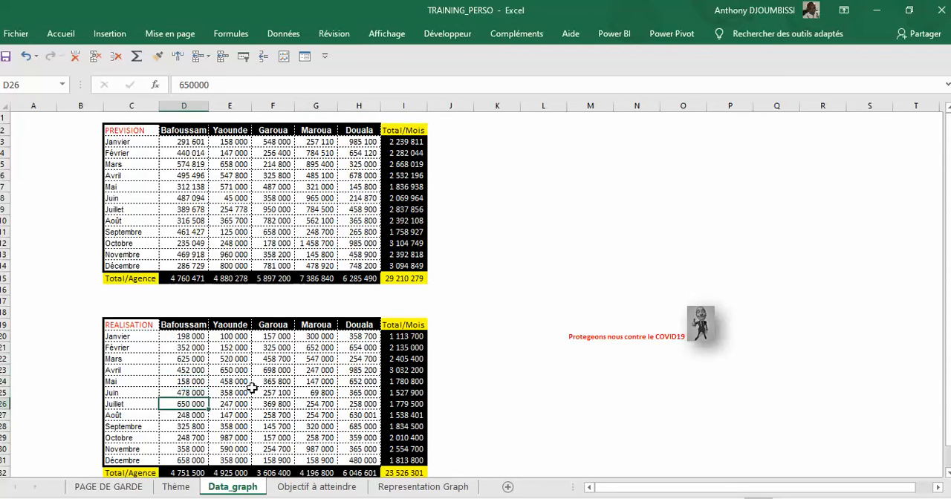
left_click(260, 338)
left_click(245, 369)
left_click(186, 392)
left_click(190, 427)
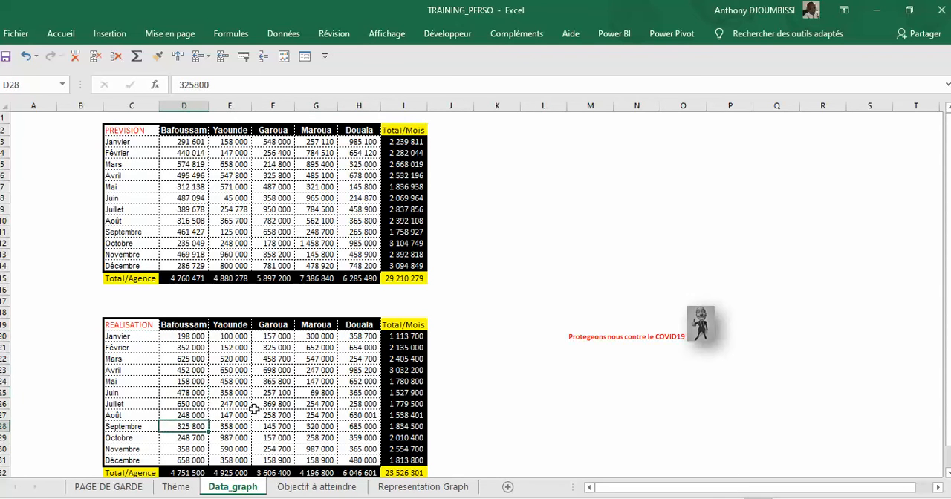
left_click(273, 370)
left_click(273, 359)
left_click(359, 359)
left_click(359, 393)
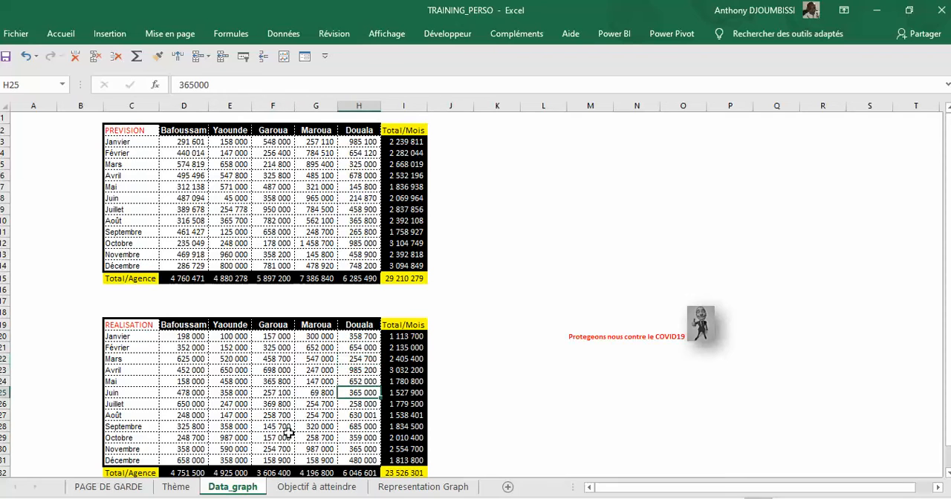
left_click(288, 431)
left_click(230, 403)
left_click(229, 370)
left_click(315, 359)
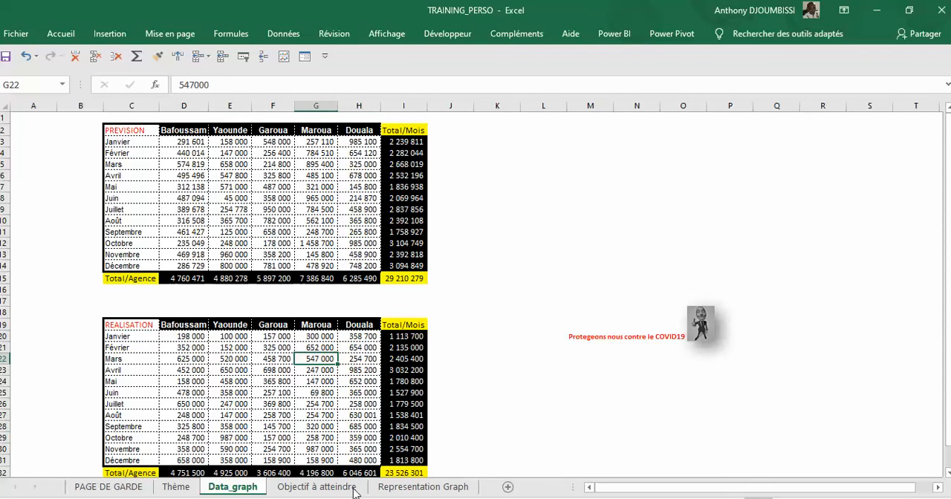
Step: Open the Representation Graph sheet and review its month labels from Janvier to Décembre
left_click(414, 489)
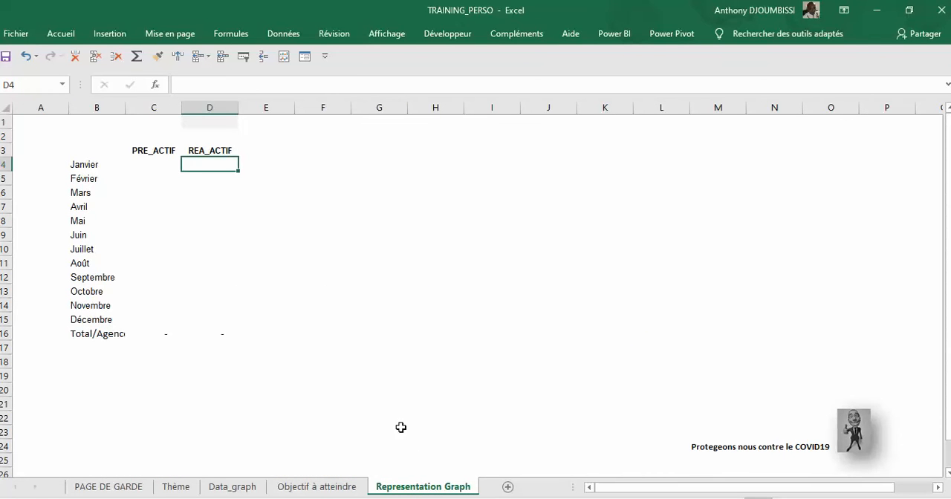
left_click(97, 167)
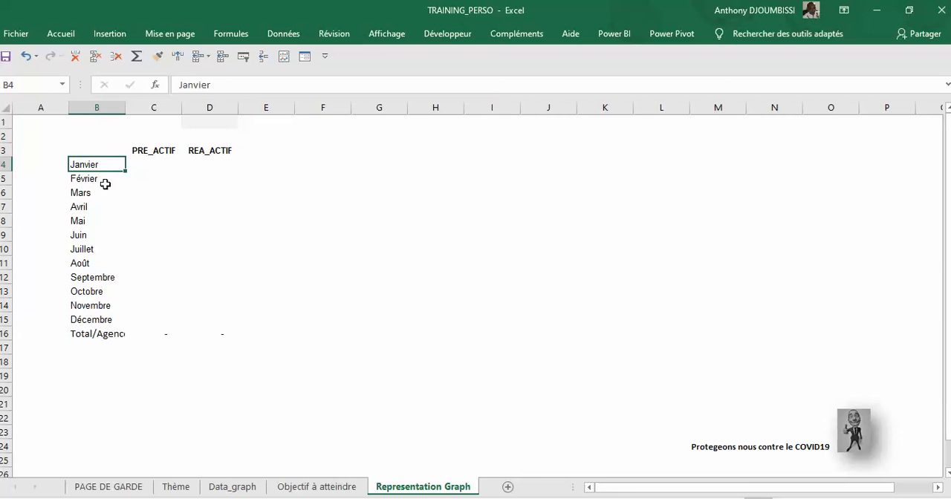
left_click(95, 180)
left_click(96, 204)
left_click(95, 232)
left_click(93, 263)
left_click(94, 290)
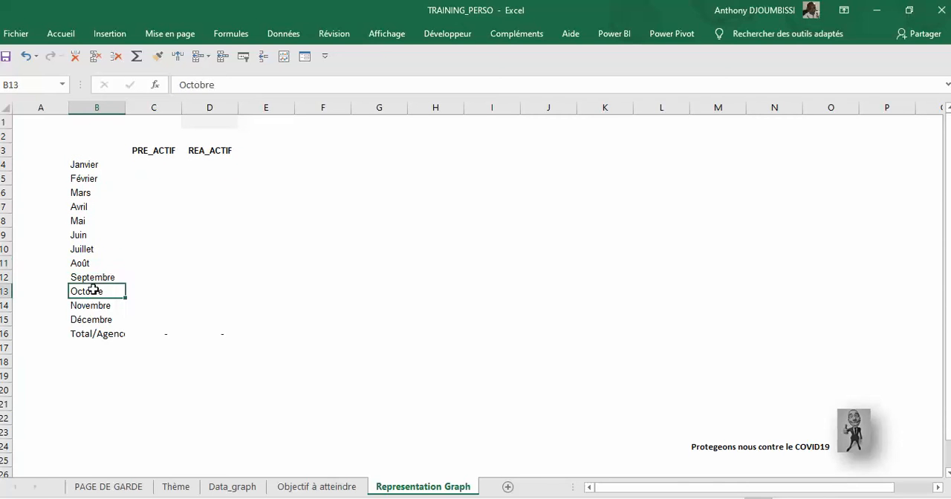
left_click(101, 321)
left_click(108, 160)
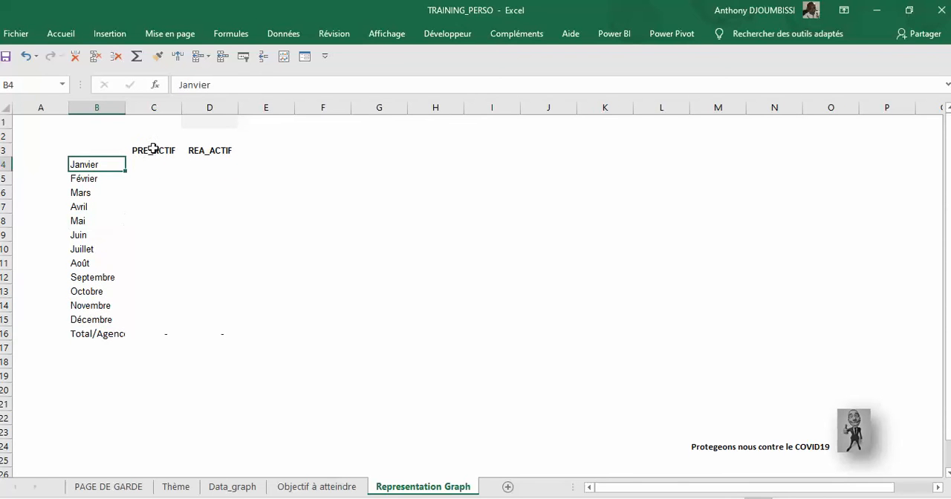
Step: Examine the PRE_ACTIF and REA_ACTIF headers and the monthly cells beneath them on the Representation Graph sheet
left_click(153, 150)
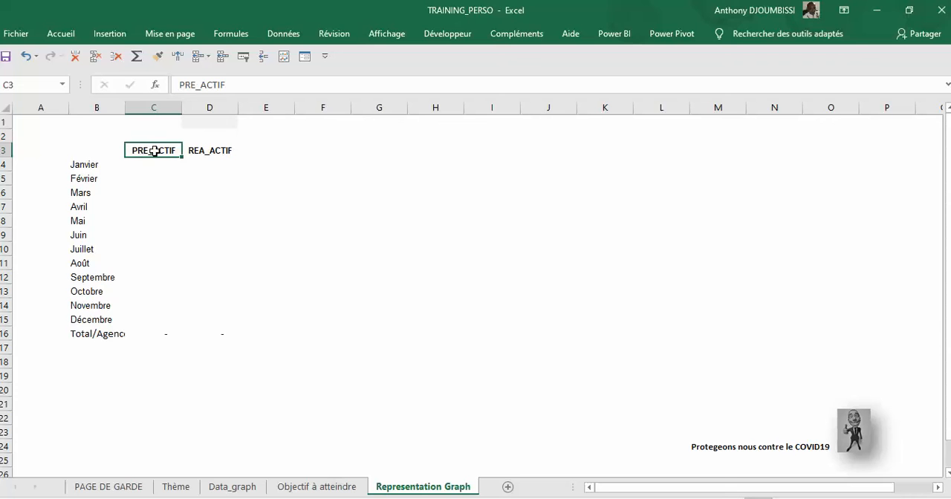
left_click(204, 149)
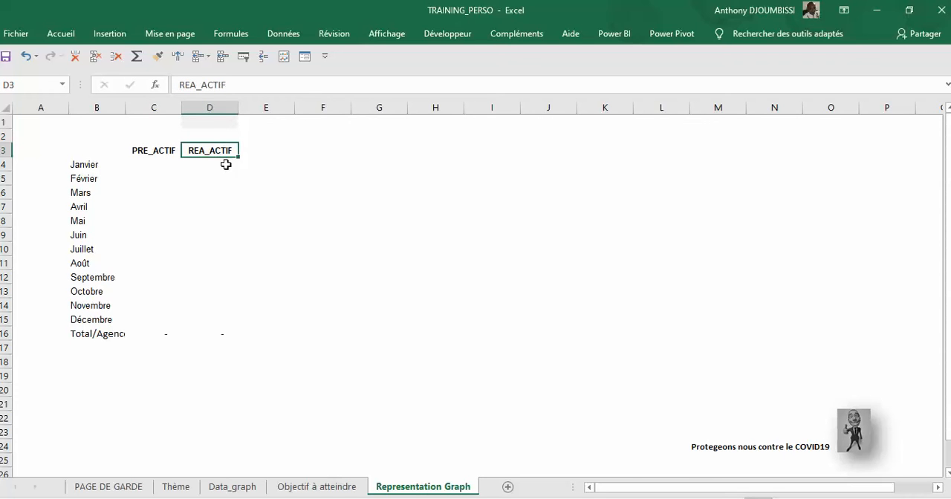
left_click(196, 163)
left_click(135, 163)
left_click_drag(153, 197, 153, 203)
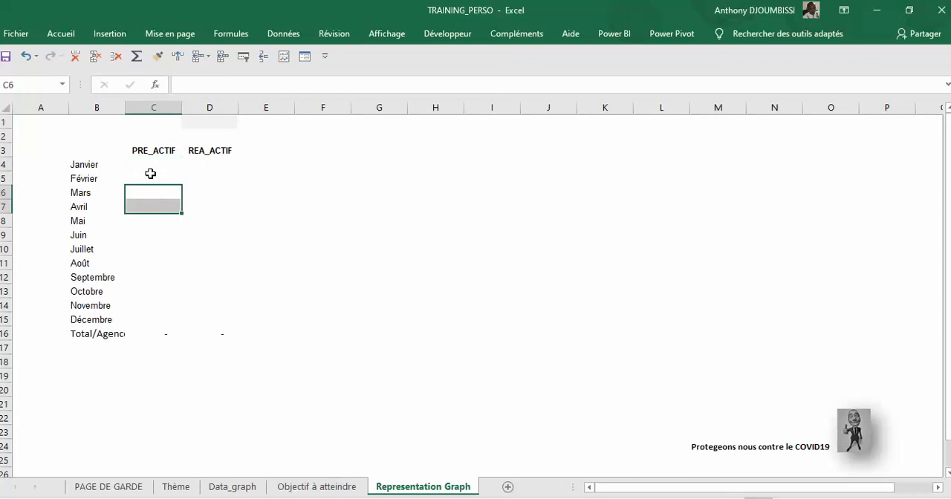
left_click(155, 165)
left_click(199, 162)
left_click(139, 162)
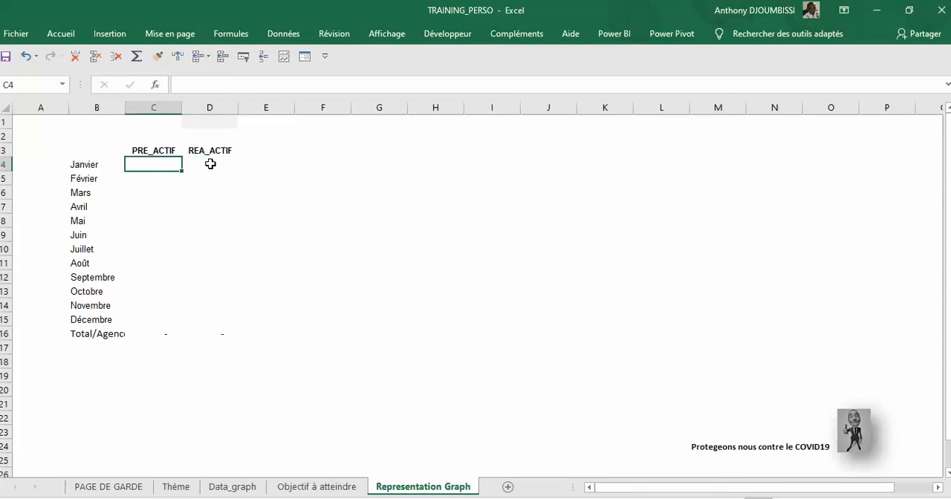
left_click(210, 164)
left_click(164, 179)
left_click(156, 201)
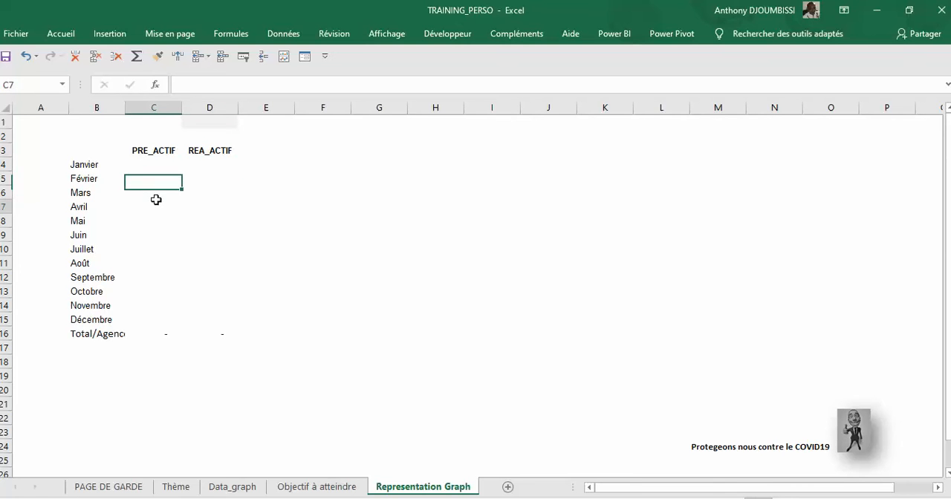
left_click(208, 207)
left_click(196, 223)
left_click(149, 203)
left_click(159, 165)
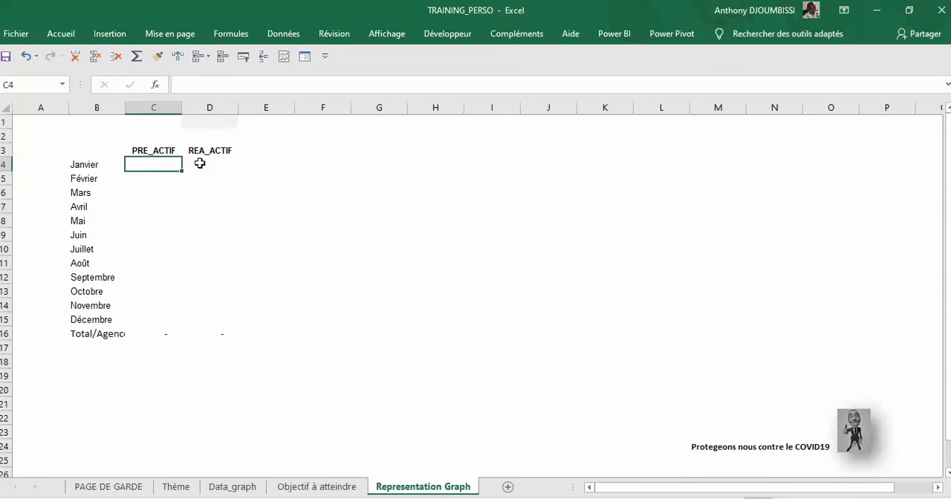
left_click(201, 163)
left_click(141, 180)
left_click(152, 207)
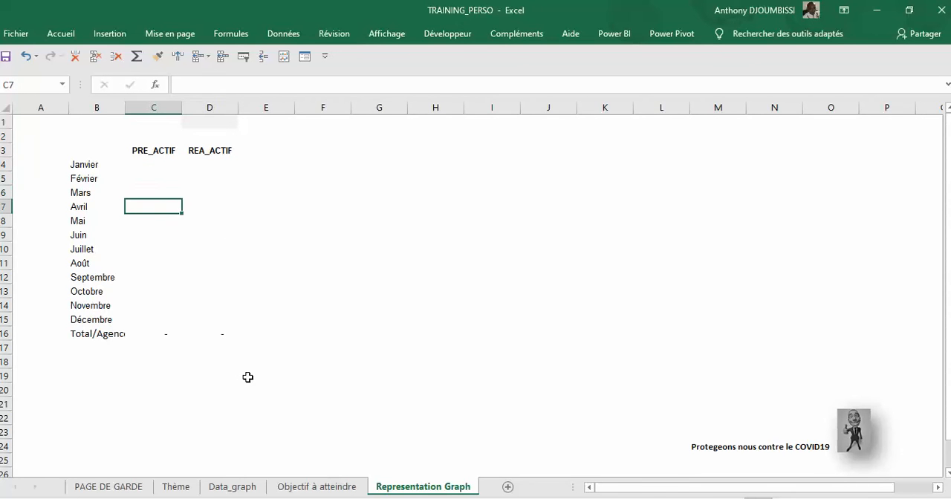
left_click(233, 488)
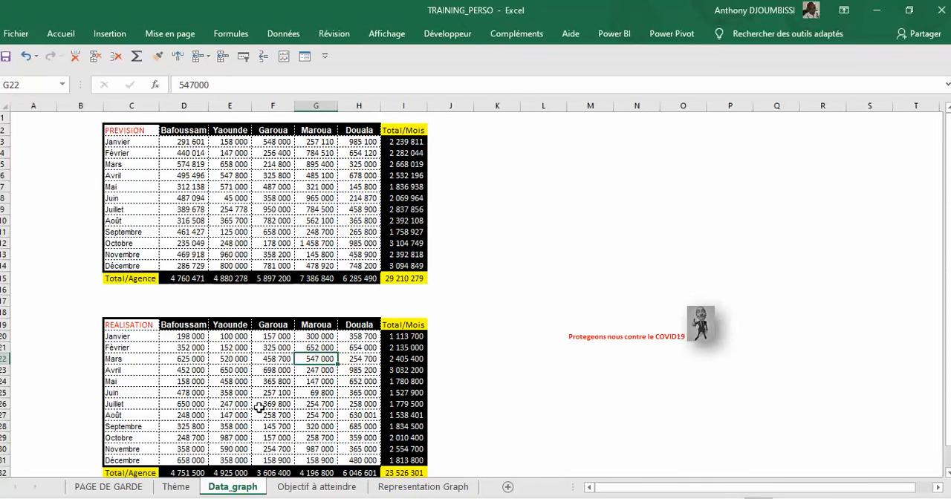
left_click(423, 487)
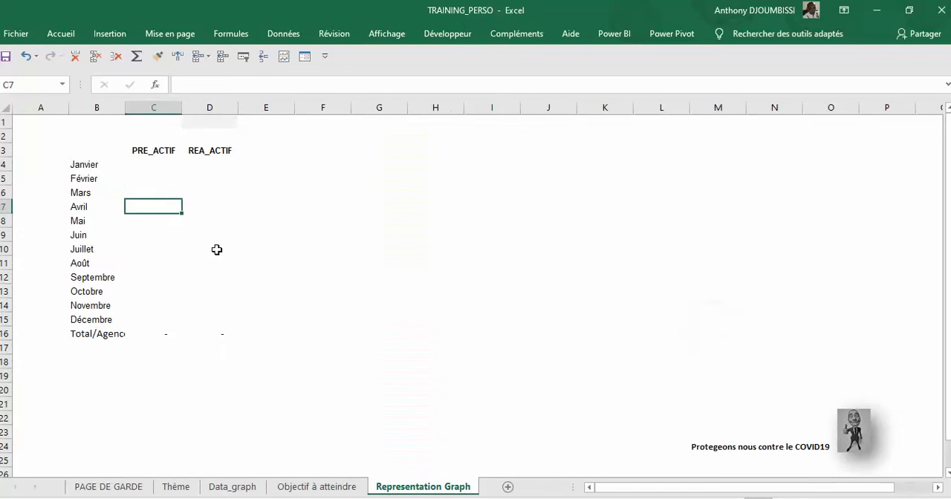
left_click(189, 181)
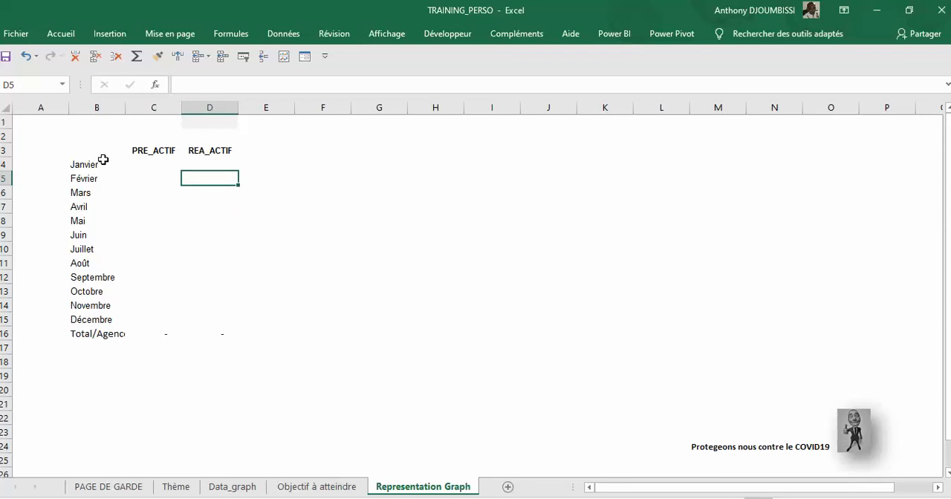
Step: Insert a clustered column chart from B3:D15 on Representation Graph and move it further right of the table, up to about row 3
left_click_drag(98, 153, 233, 305)
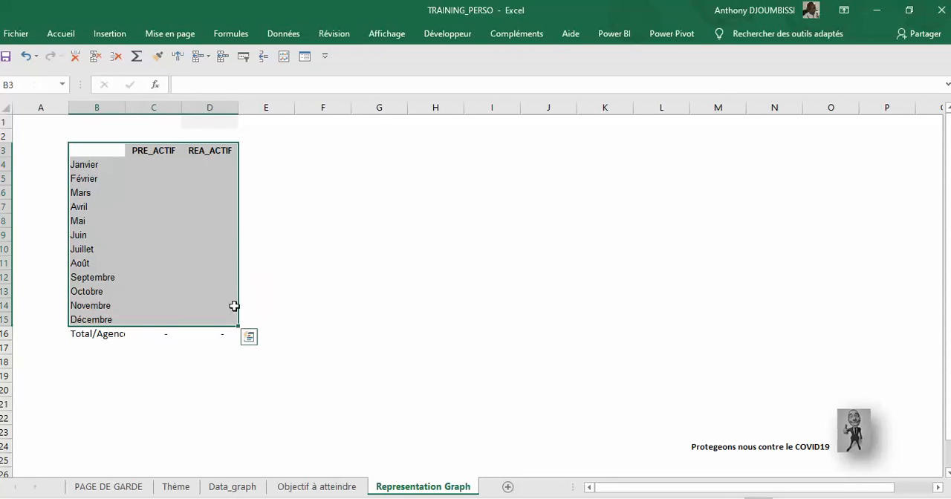
left_click(108, 35)
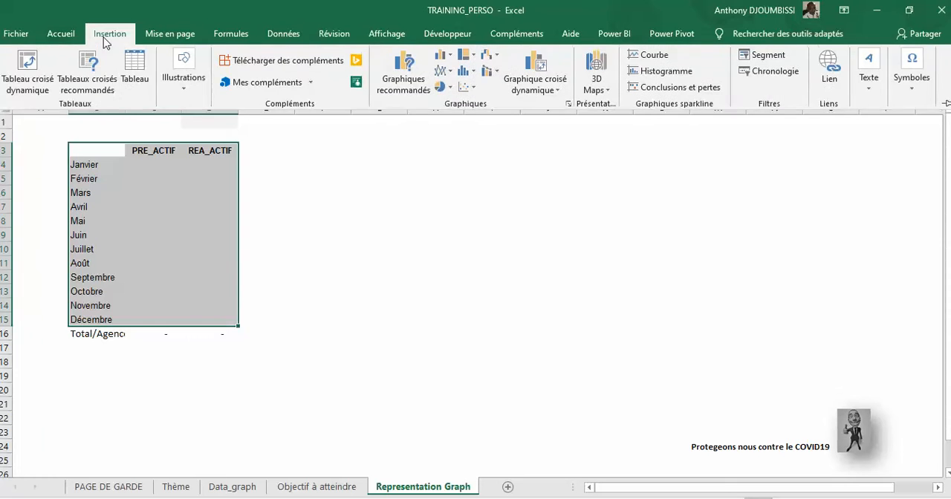
left_click(452, 58)
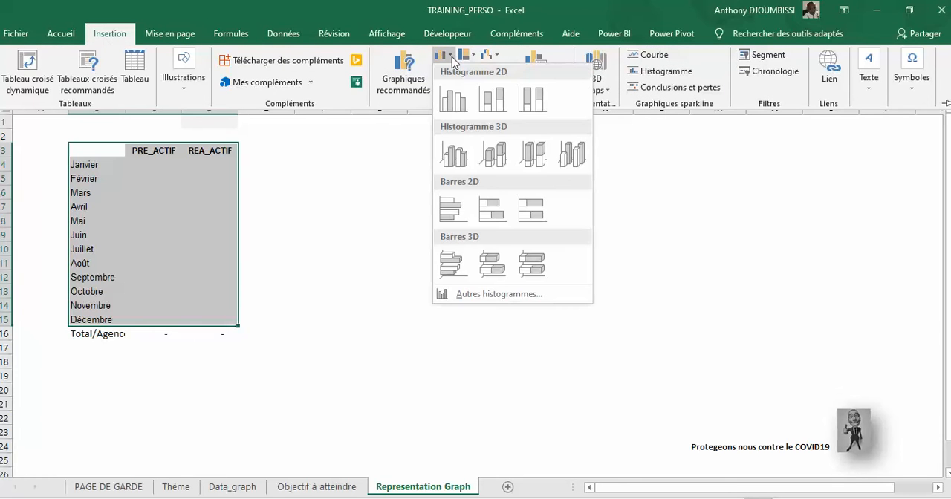
left_click(461, 102)
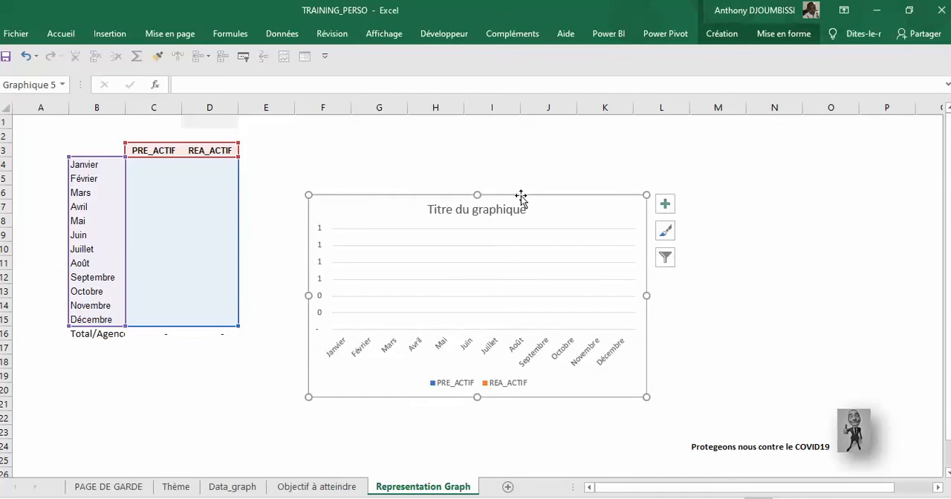
left_click_drag(521, 198, 628, 153)
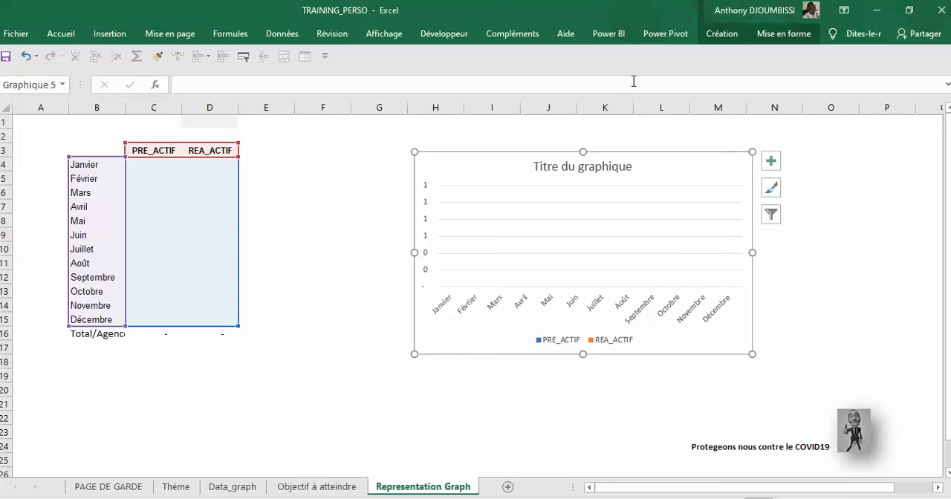
Step: Change the chart to a combo type with PRE_ACTIF as a line (Courbe) on the secondary axis
left_click(732, 35)
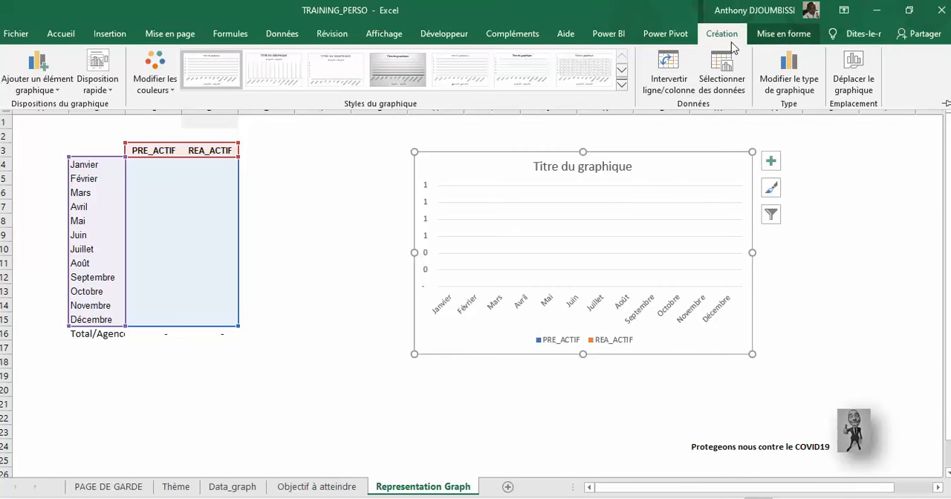
left_click(782, 84)
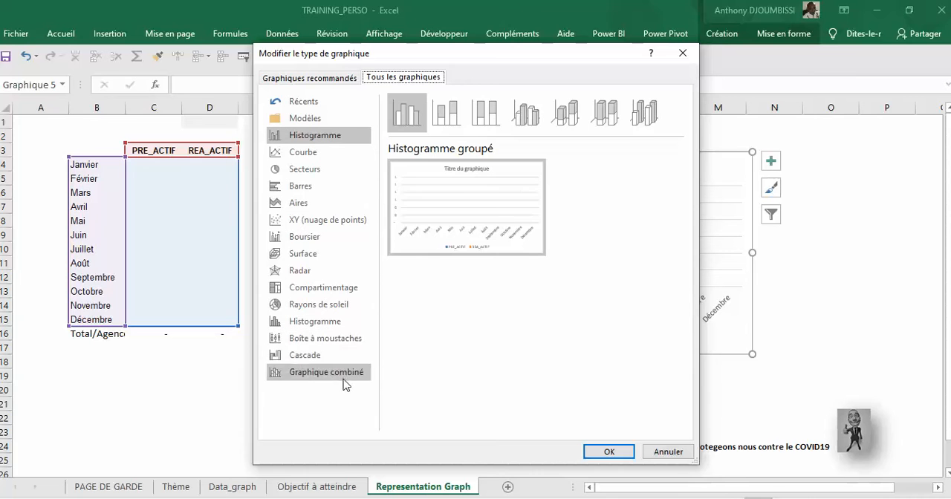
mouse_move(461, 245)
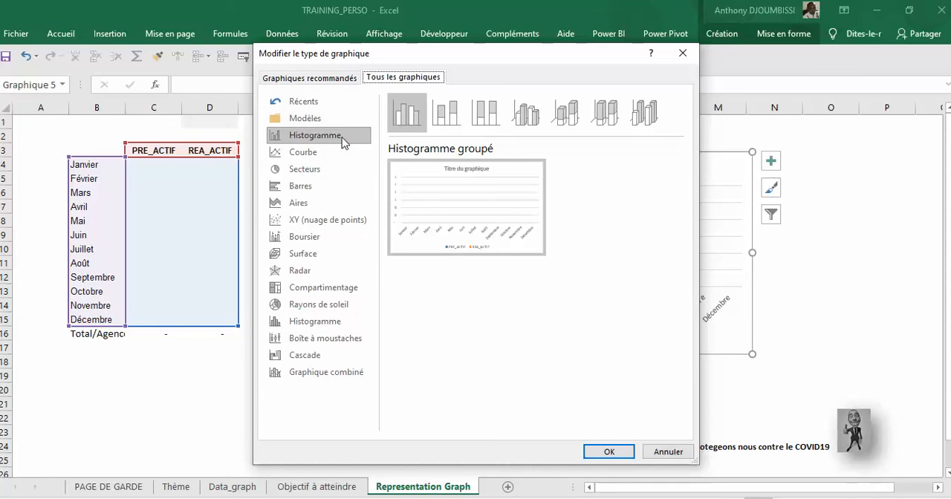
left_click(325, 372)
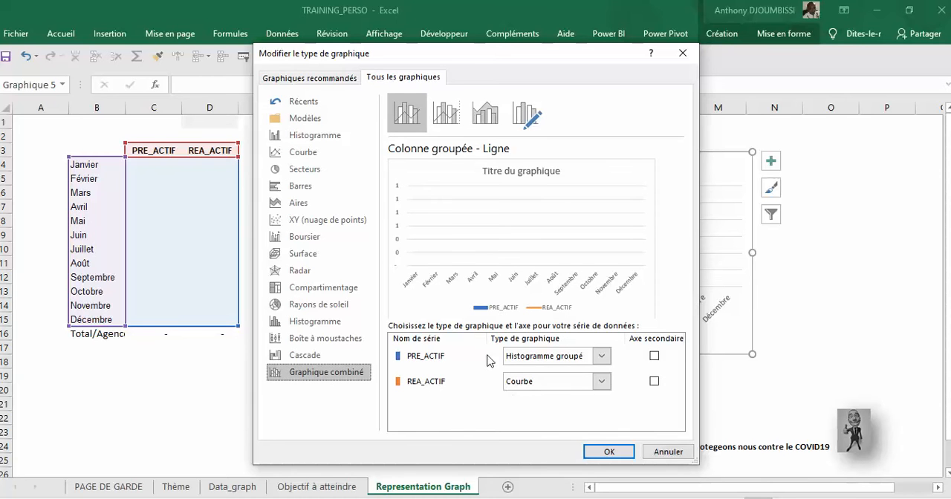
left_click(602, 357)
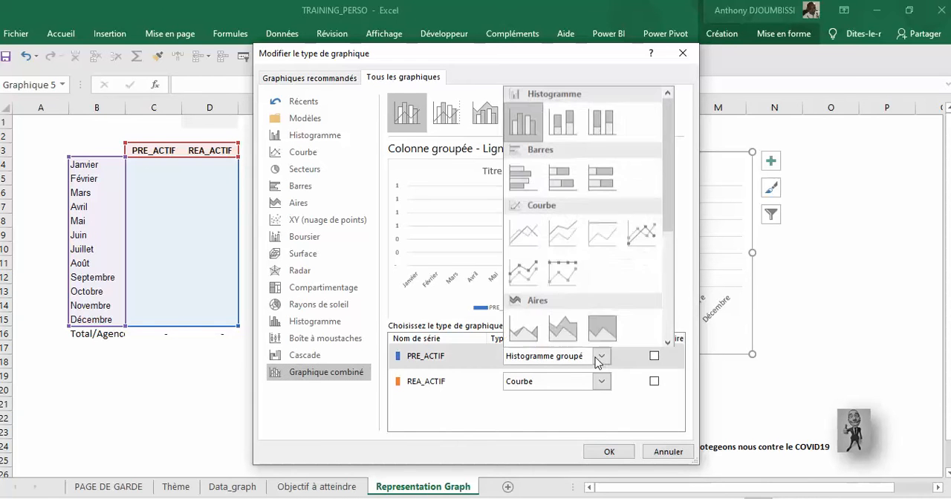
left_click(530, 233)
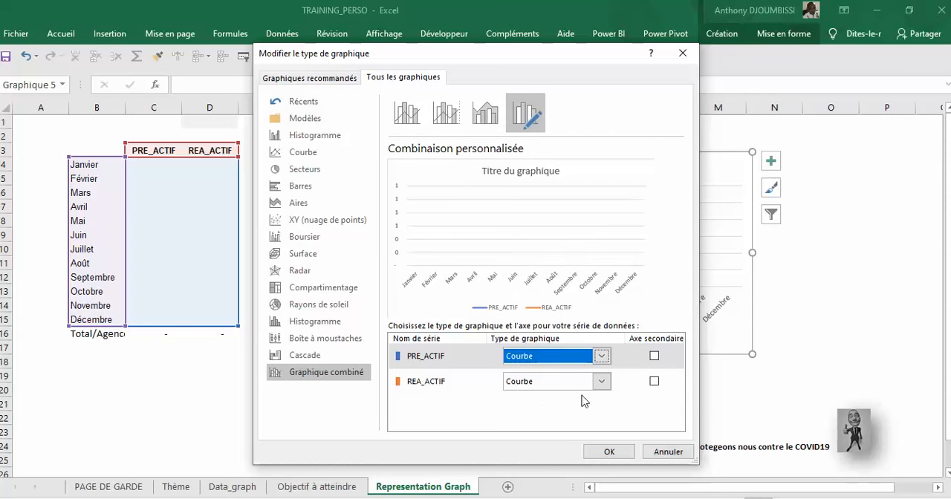
left_click(655, 357)
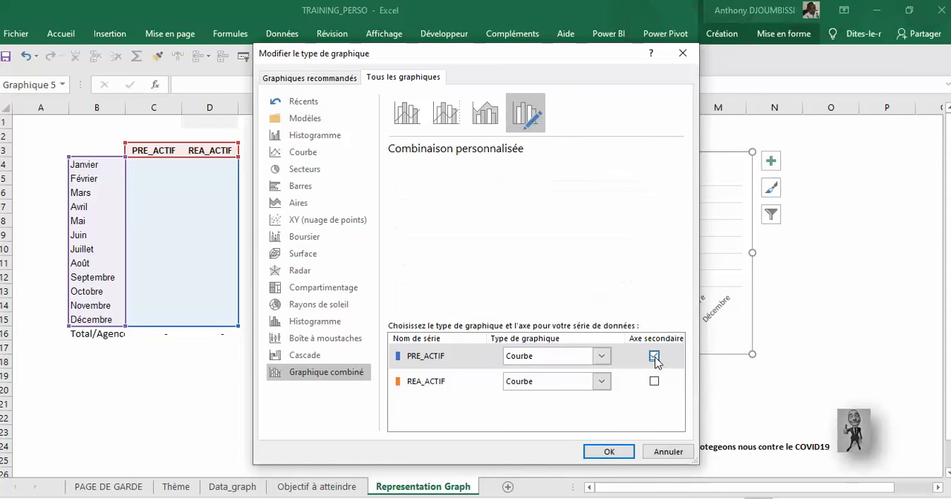
Step: Set the REA_ACTIF series to Histogramme groupé and apply the combo chart type
left_click(599, 386)
left_click(524, 145)
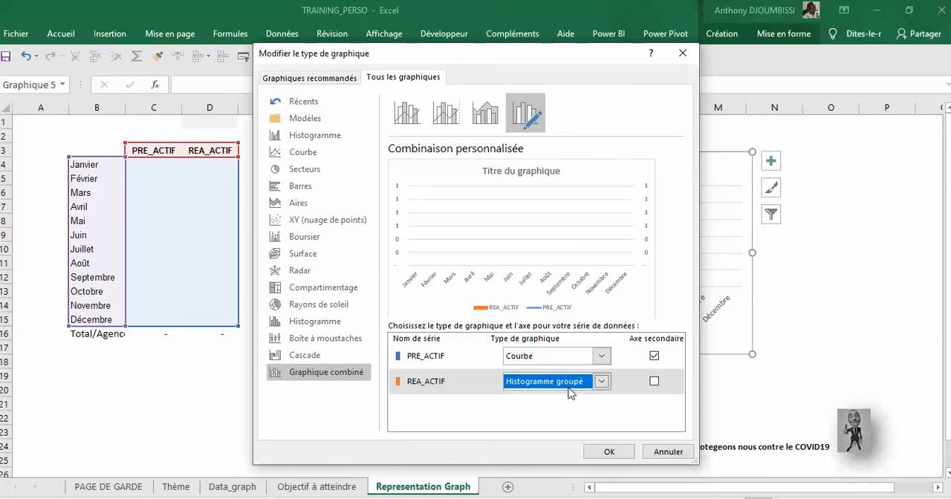
left_click(610, 452)
Step: Delete the chart's secondary vertical axis and widen the chart to the right, into column N
left_click(743, 195)
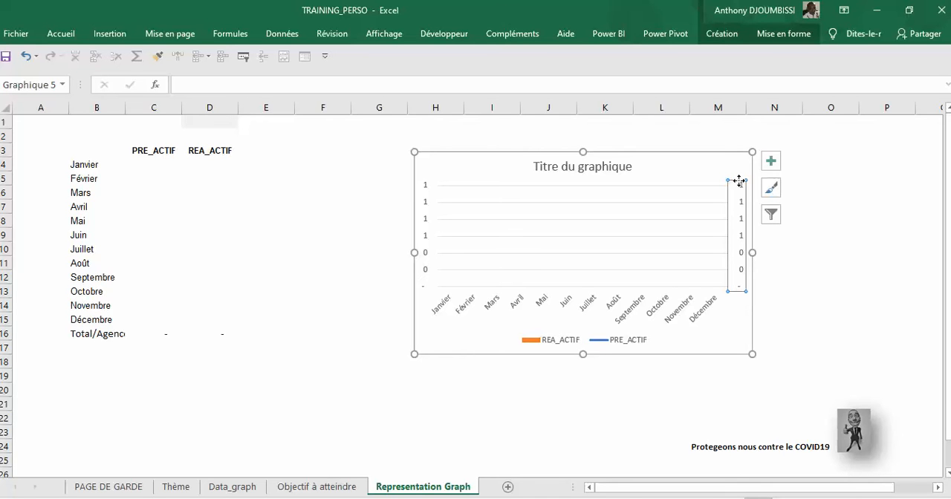
key("Delete")
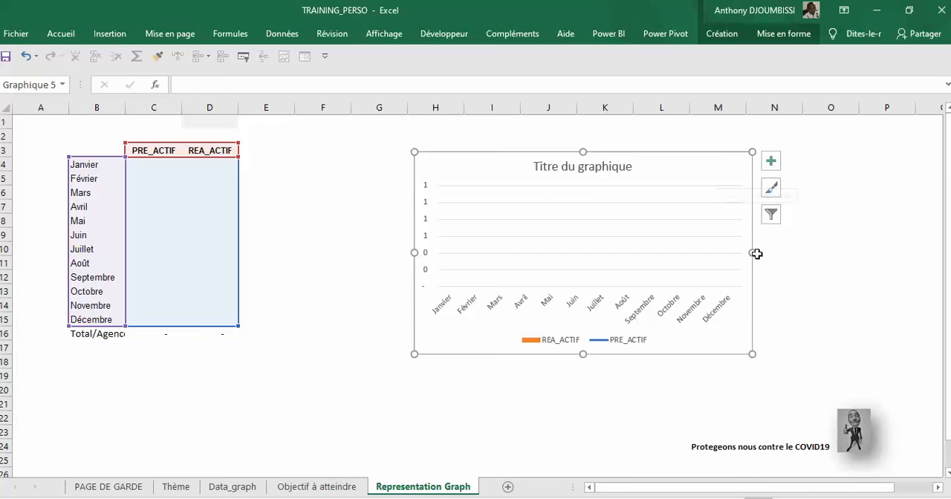
left_click_drag(753, 253, 792, 253)
Step: Replace the chart title with "SUIVI VENTES AGENCES"
left_click(654, 167)
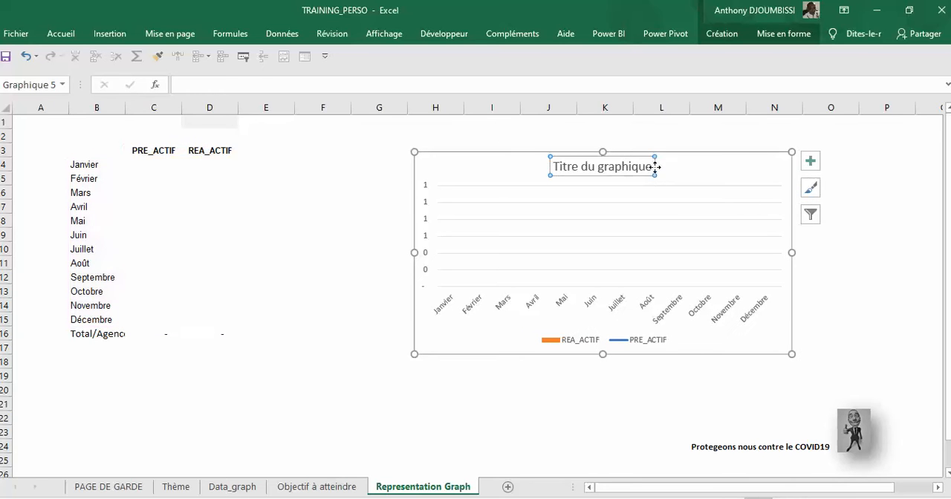
left_click_drag(652, 167, 536, 165)
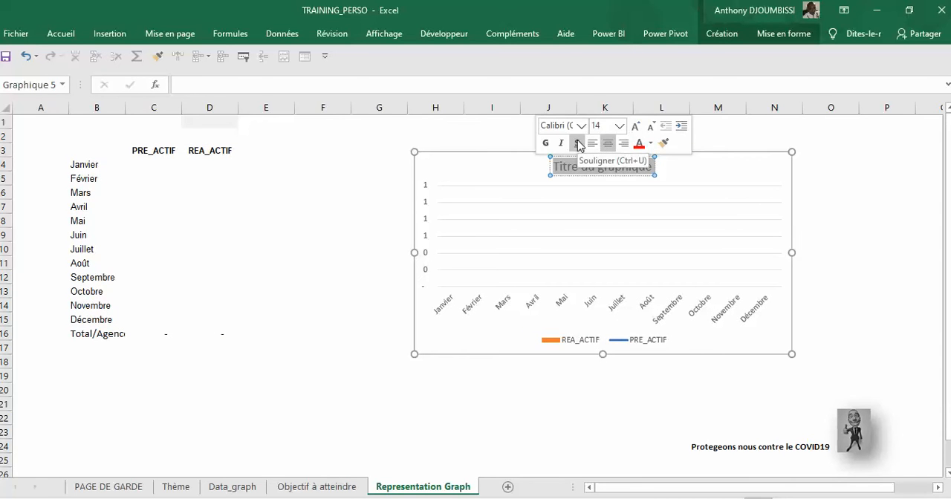
type("SUIVI")
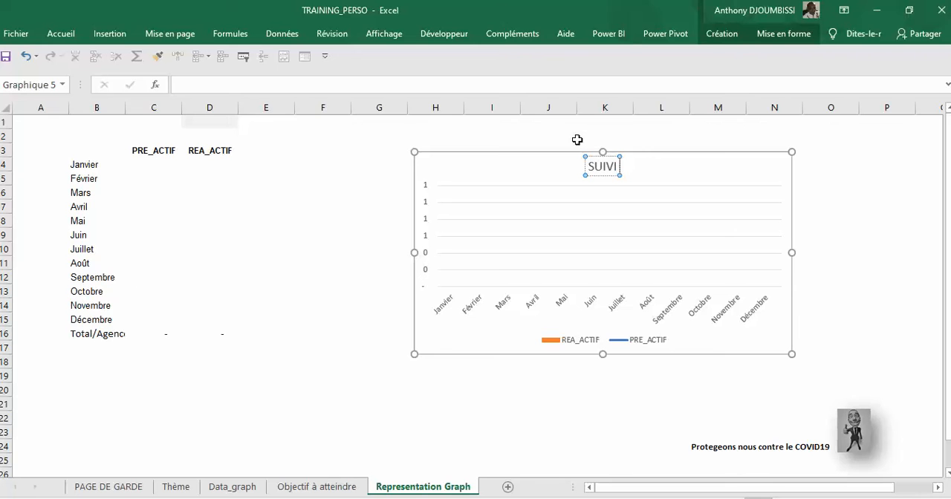
type(" VENTES")
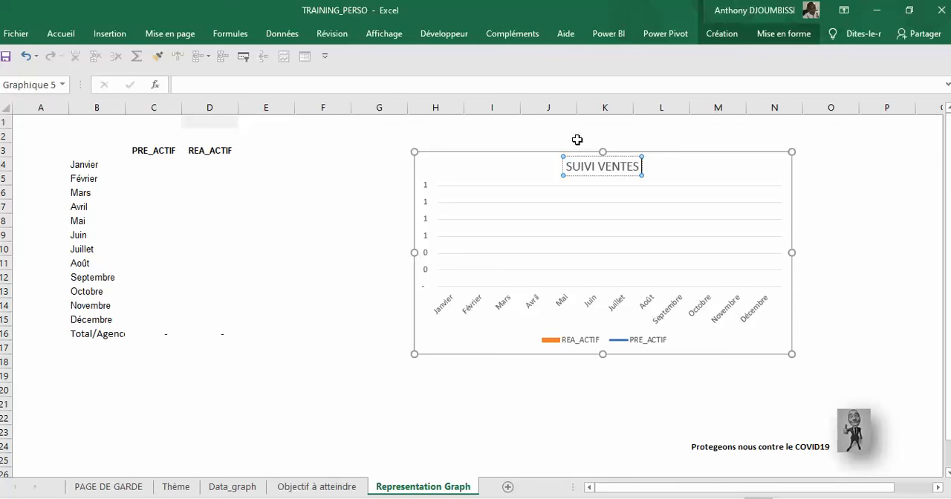
type(" AGEN")
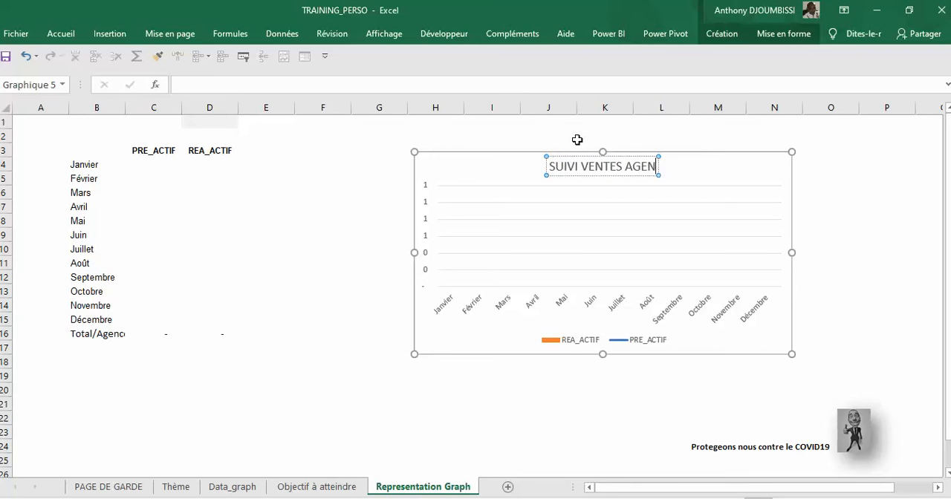
type("CES")
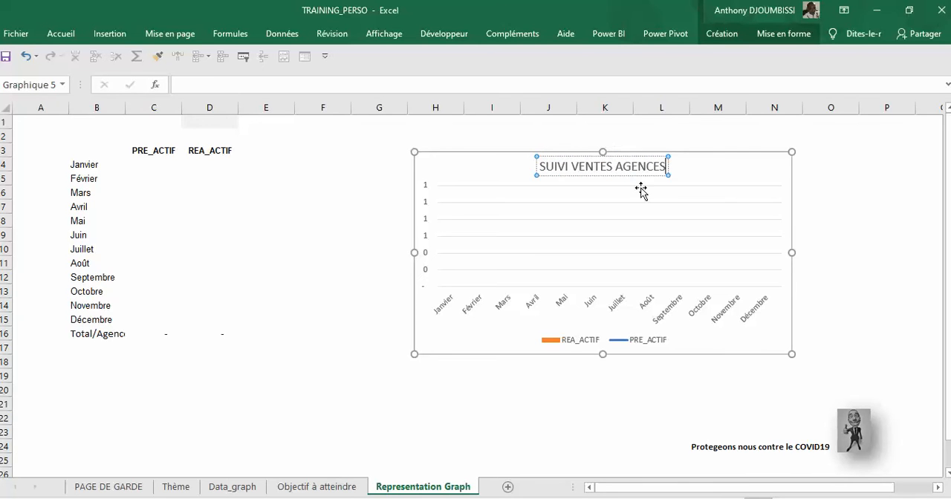
Step: Move the chart title to the upper right corner of the chart and deselect the chart
left_click_drag(636, 176, 751, 178)
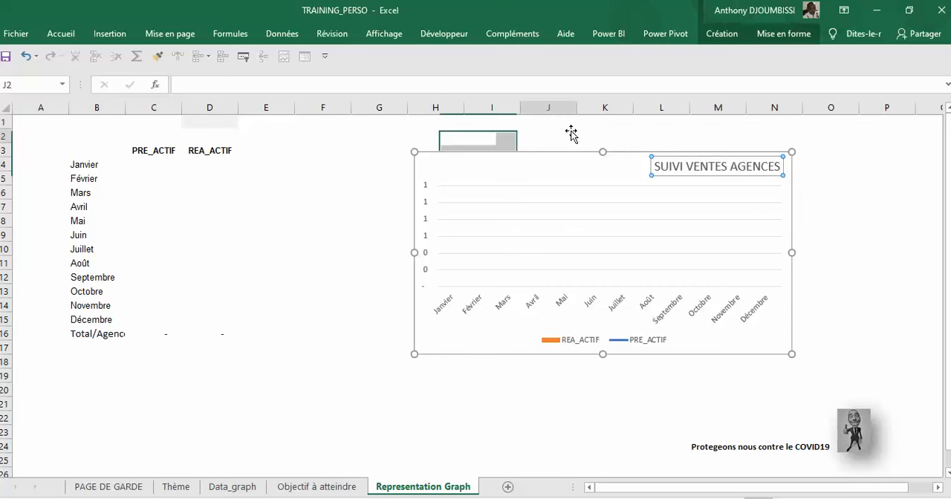
left_click(524, 141)
left_click(523, 173)
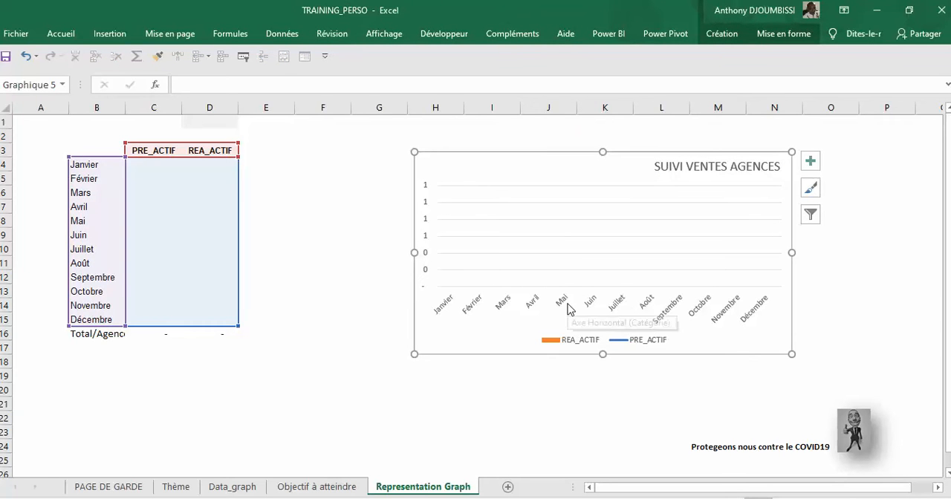
left_click(303, 275)
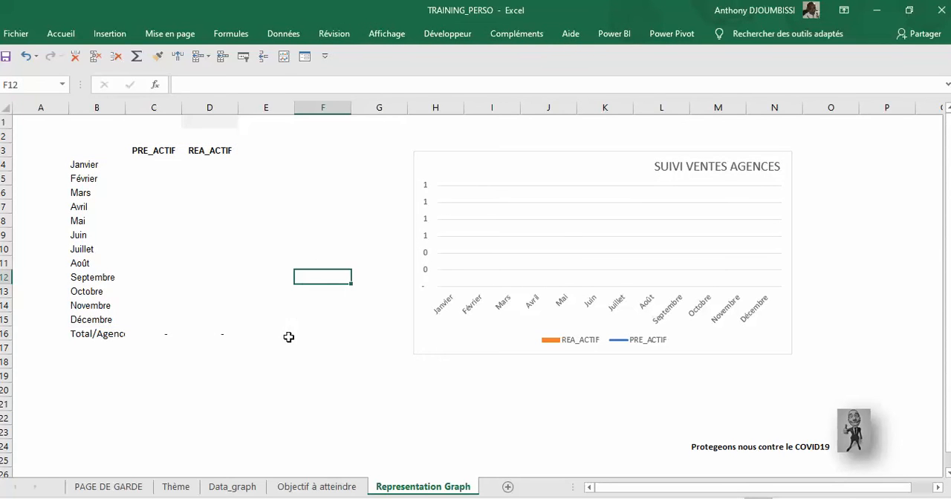
Step: Copy the agency names from Bafoussam to Douala in D2:H2 of the PREVISION table on the Data_graph sheet
left_click(149, 335)
left_click(303, 487)
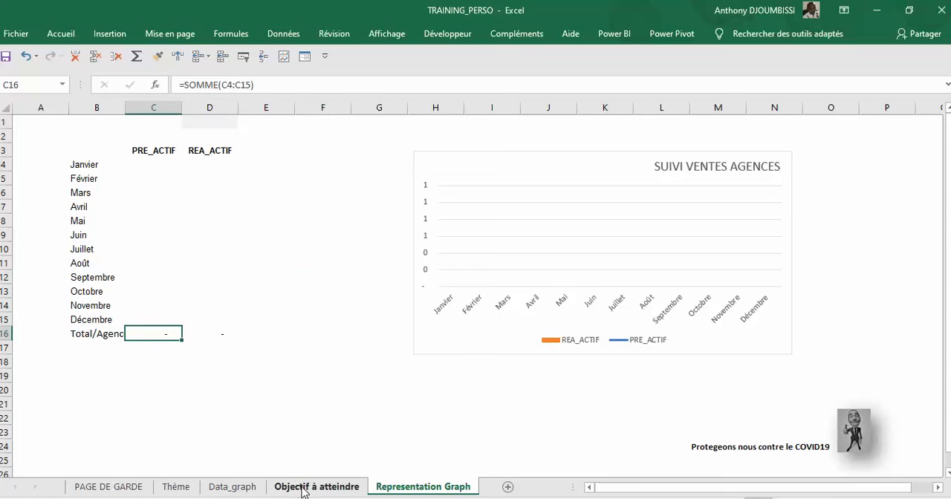
left_click(253, 485)
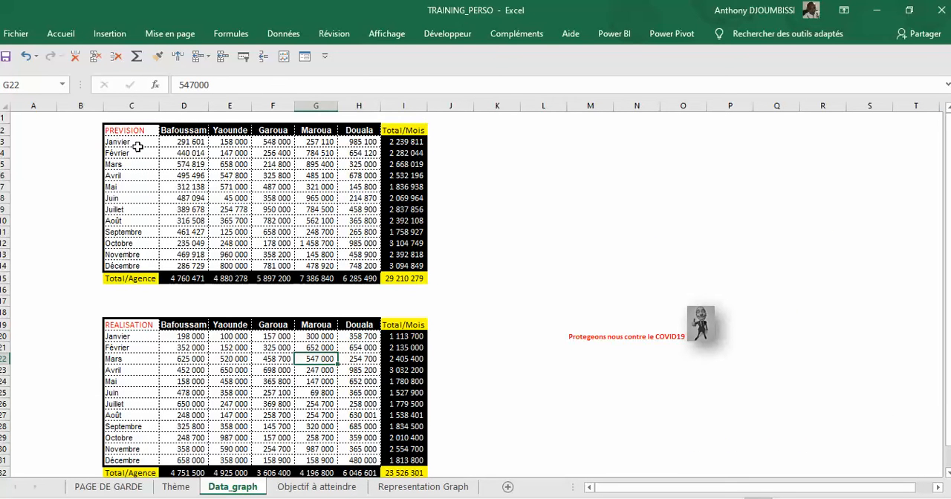
left_click(140, 145)
left_click_drag(185, 131, 364, 131)
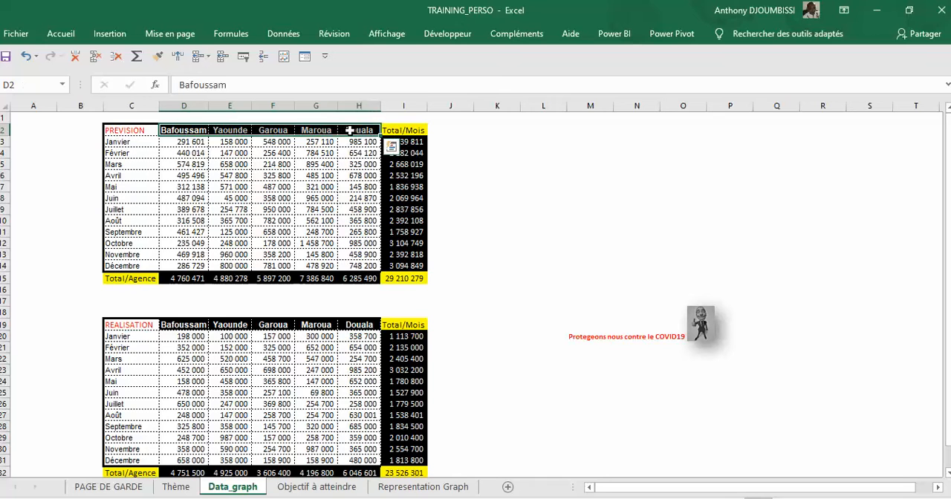
right_click(301, 130)
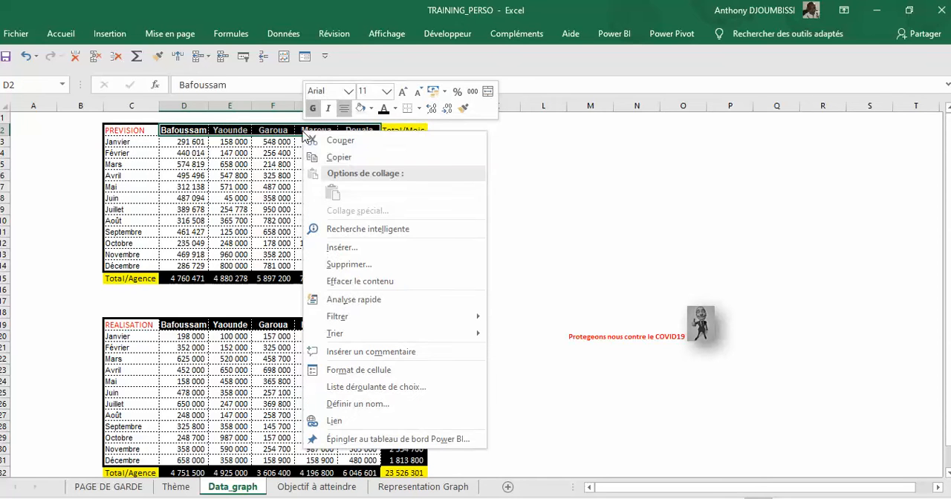
left_click(341, 158)
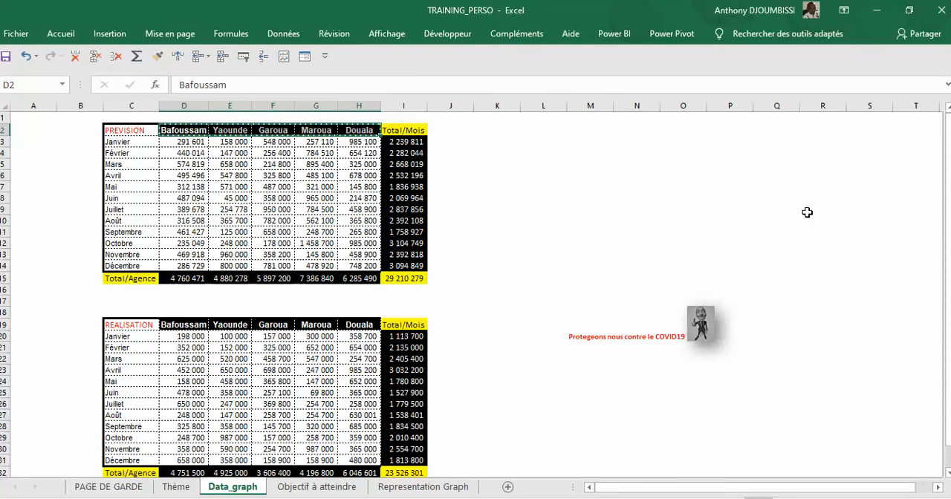
Step: Paste the copied agency names as values only on the Representation Graph sheet, starting at cell B21
left_click(401, 487)
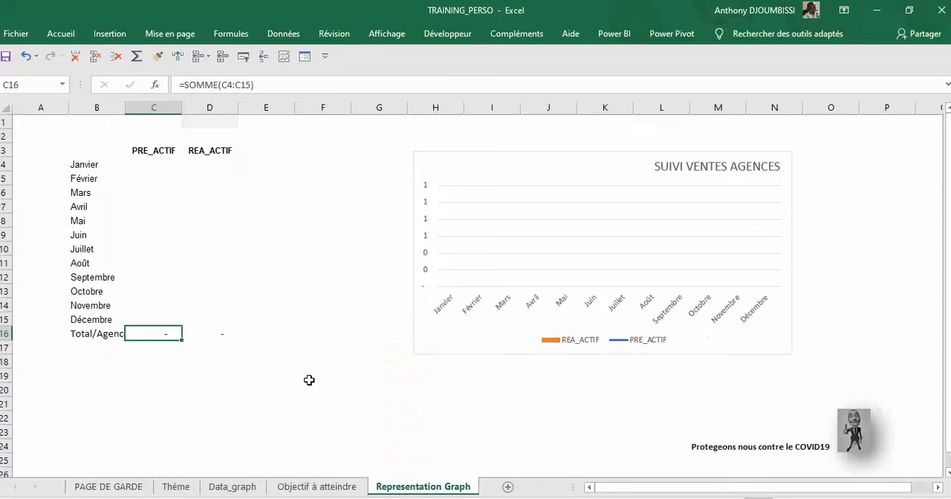
left_click(92, 409)
right_click(91, 409)
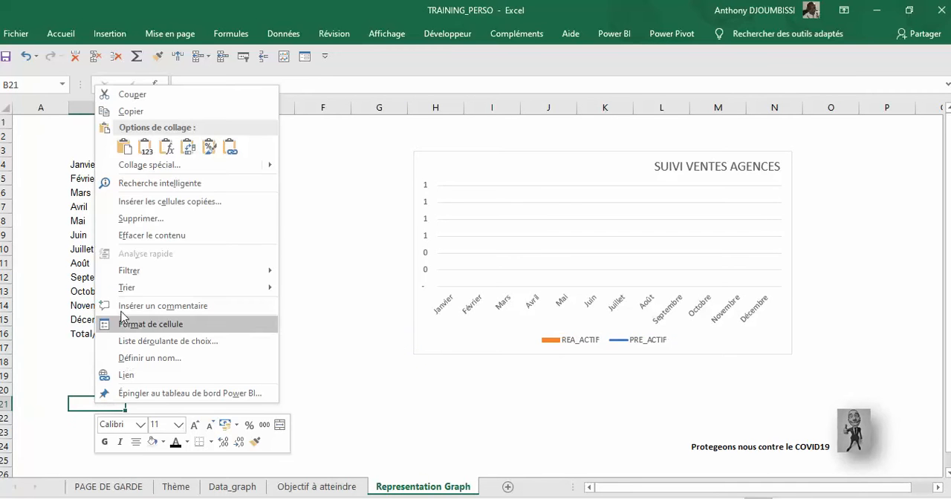
left_click(146, 148)
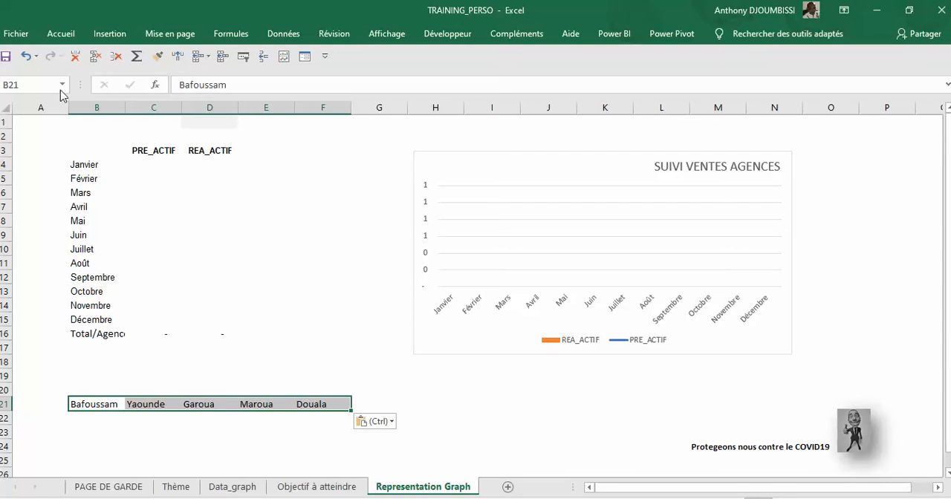
Step: Undo the horizontal paste of the agency names and paste them transposed into a column starting at B21
left_click(26, 57)
left_click(97, 402)
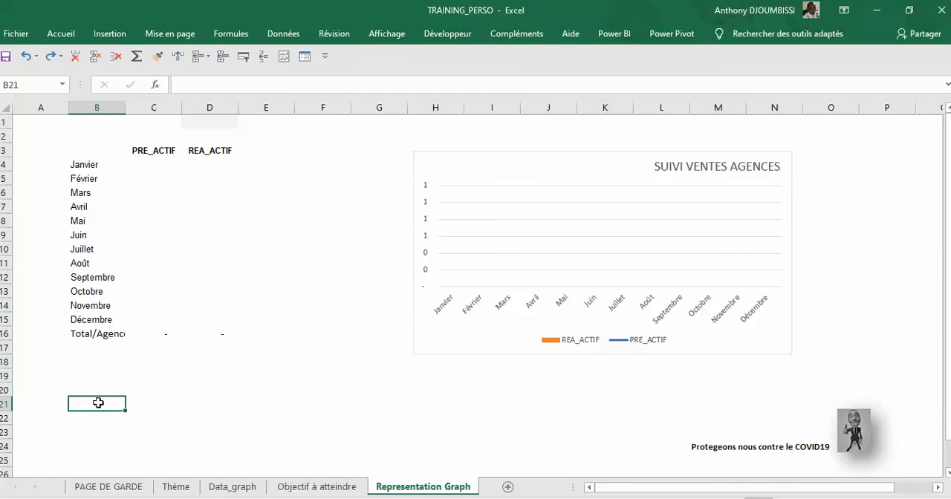
right_click(98, 403)
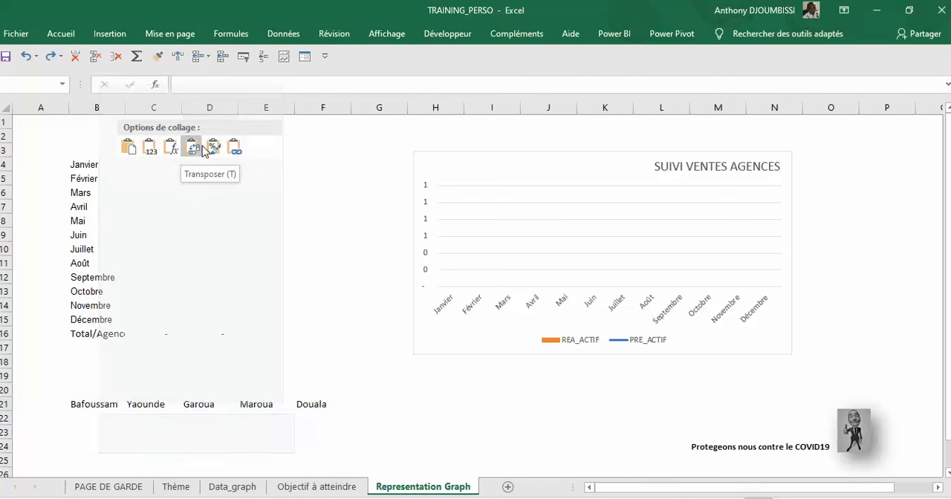
left_click(193, 148)
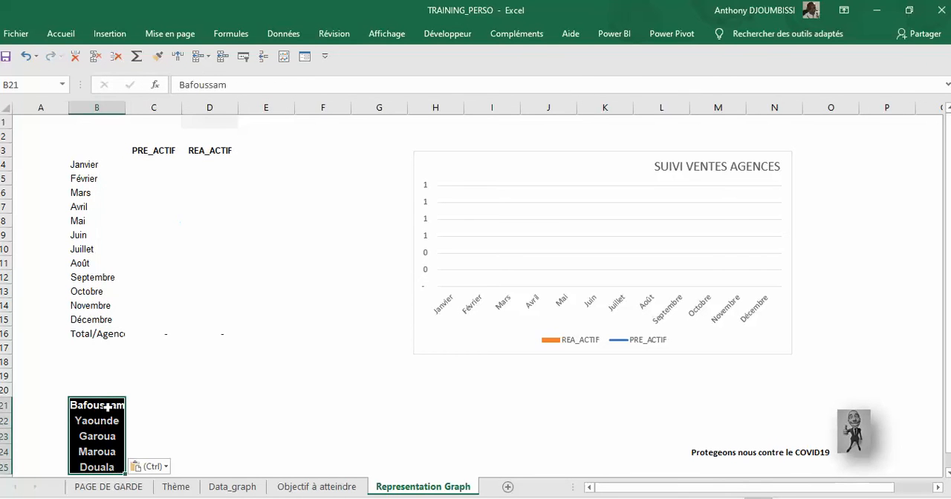
Step: Replace the black fill of the agency list in B21:B25 with the current fill colour and set its font colour to Automatique
left_click(67, 37)
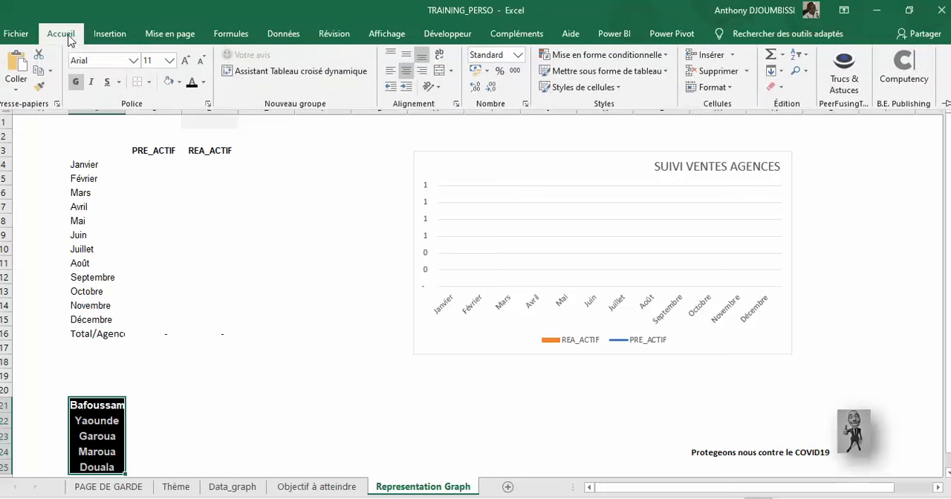
left_click(169, 82)
left_click(203, 82)
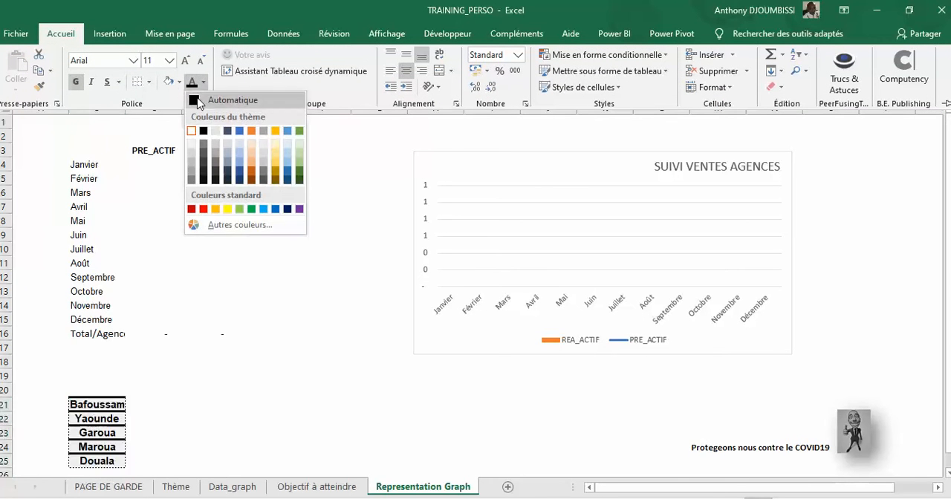
left_click(215, 99)
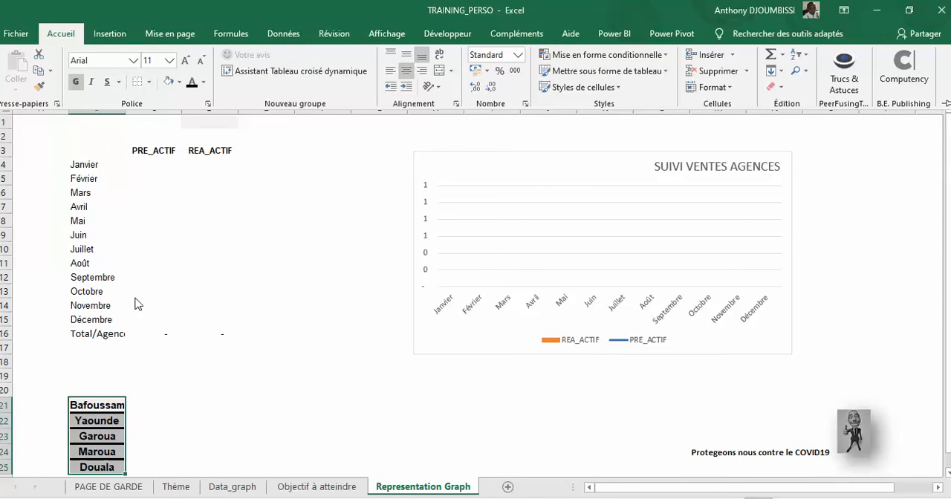
Step: Remove all borders and the bold formatting from the agency list in B21:B25
left_click(148, 82)
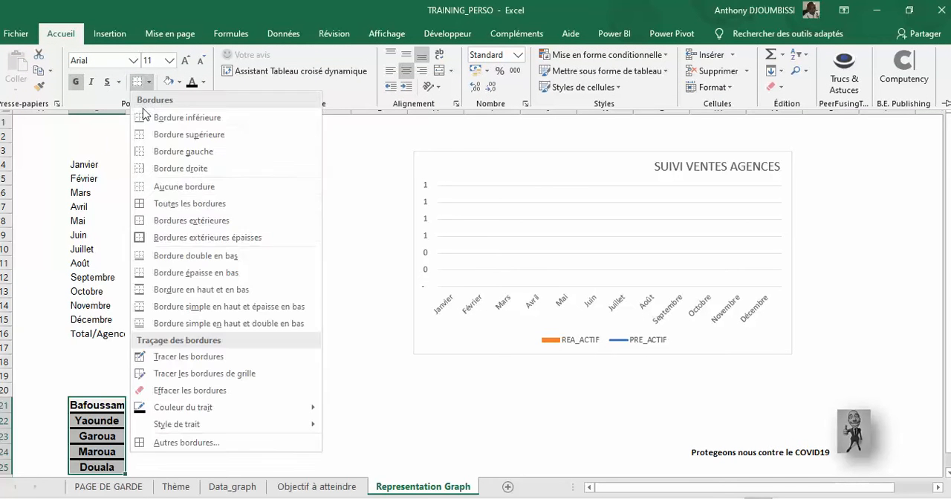
left_click(166, 187)
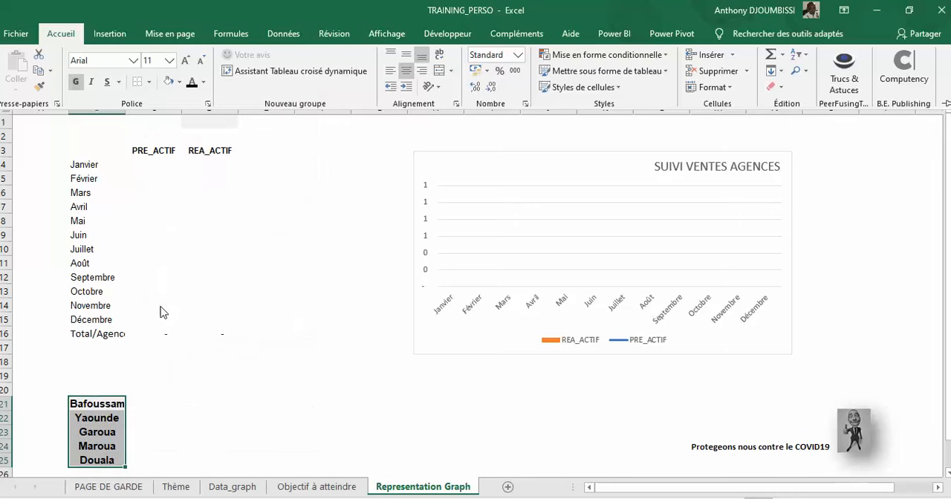
left_click(76, 82)
left_click(142, 393)
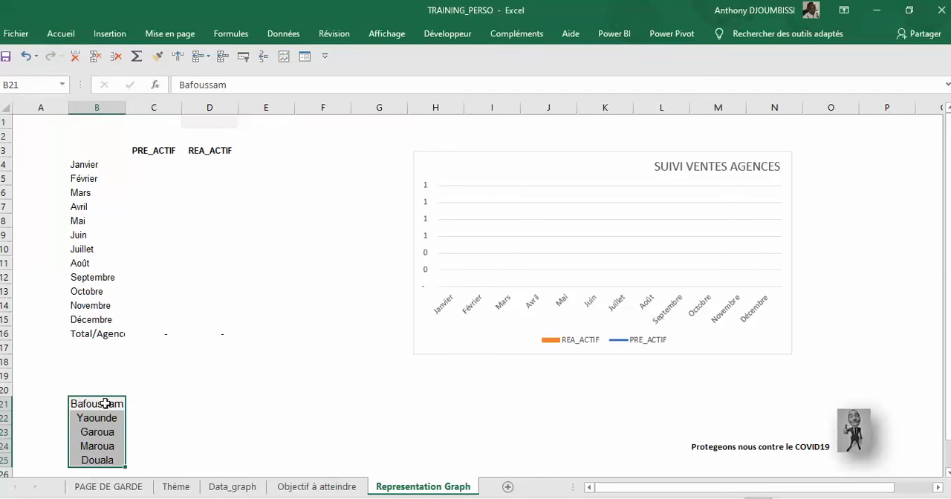
Step: Fill the agency list in B21:B25 with the light grey theme colour and deselect it
left_click(106, 403)
left_click(153, 417)
left_click_drag(94, 404, 94, 458)
left_click(63, 34)
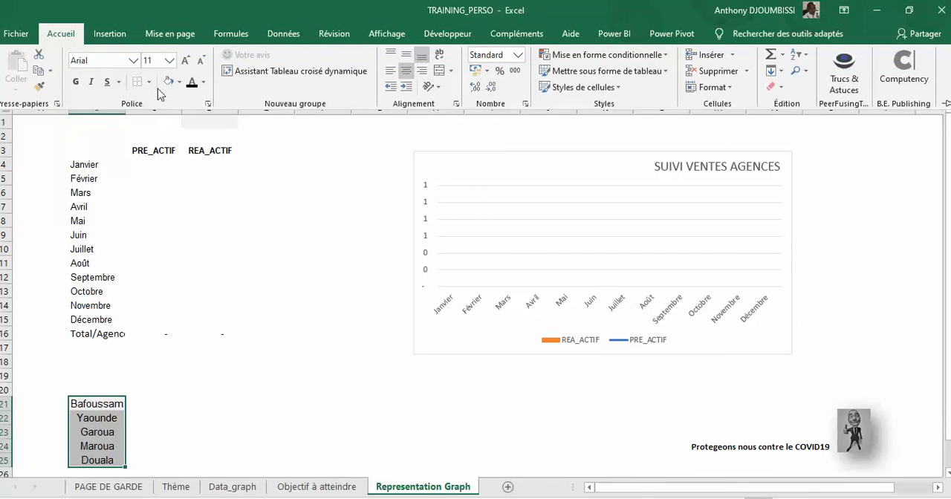
left_click(179, 81)
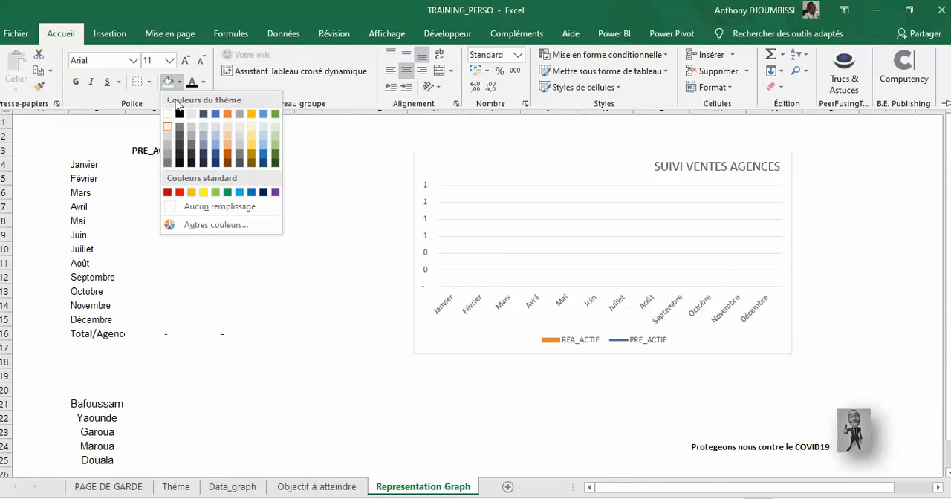
left_click(168, 131)
left_click(148, 403)
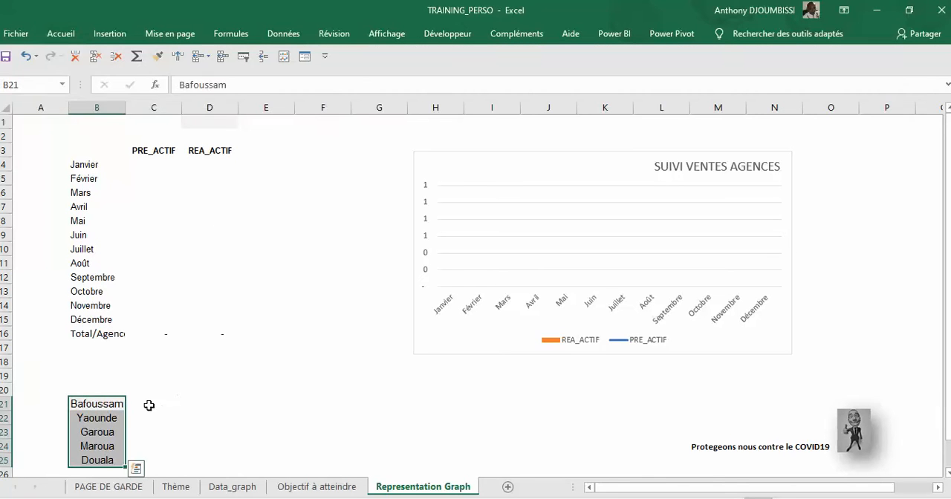
left_click(101, 435)
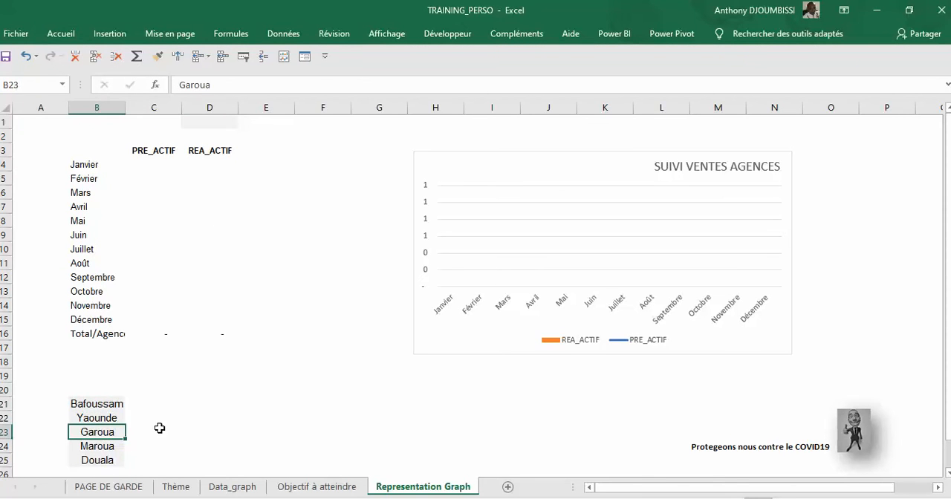
left_click(163, 388)
left_click(220, 362)
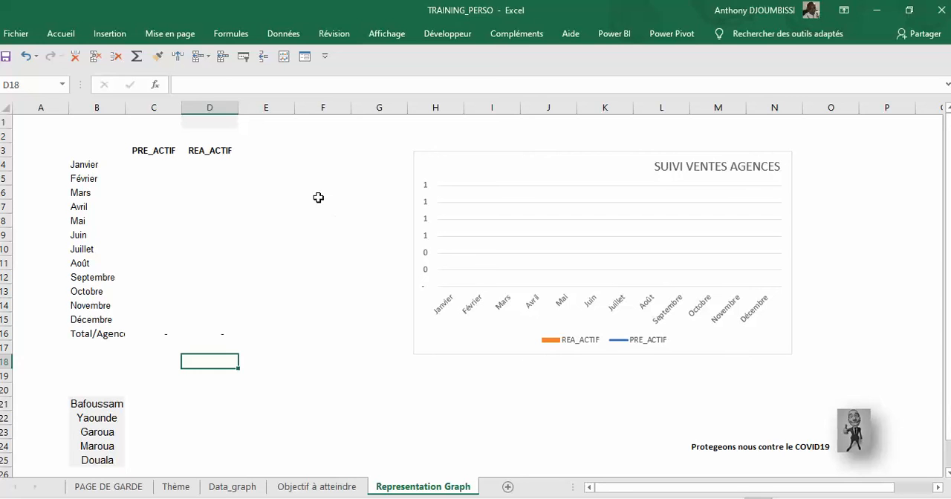
Step: Review the empty PRE_ACTIF and REA_ACTIF columns against the PREVISION and REALISATION tables on the Data_graph sheet
left_click(336, 127)
left_click(156, 166)
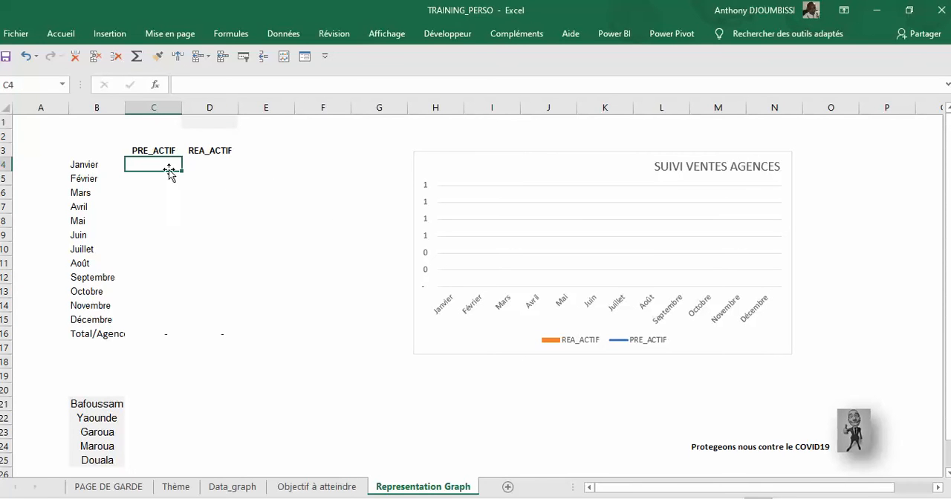
left_click(157, 189)
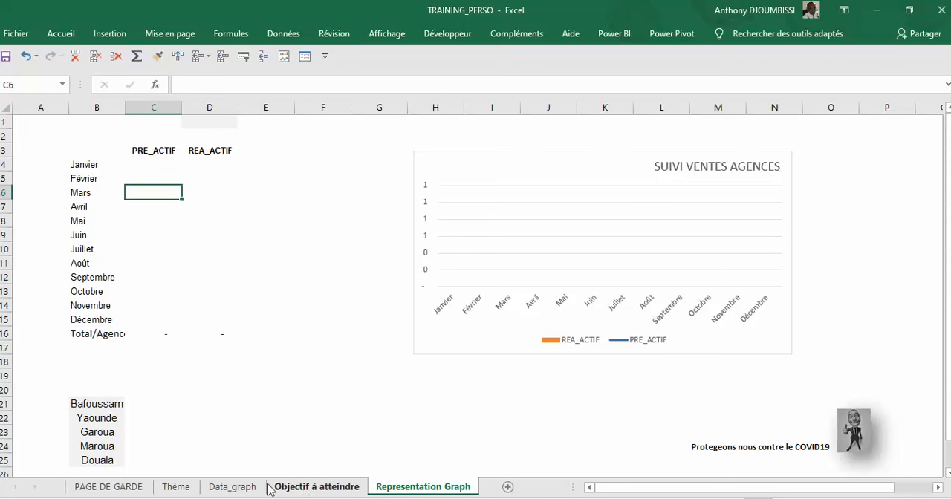
left_click(231, 488)
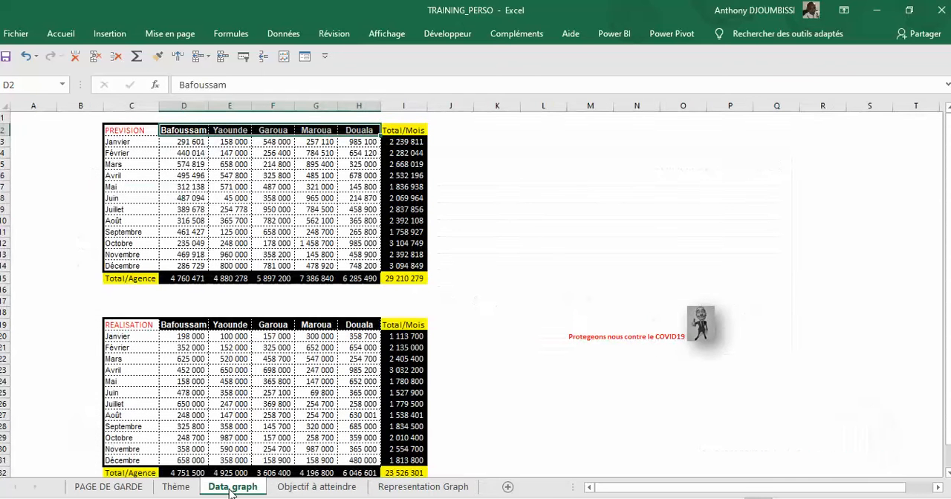
left_click(405, 487)
left_click(139, 164)
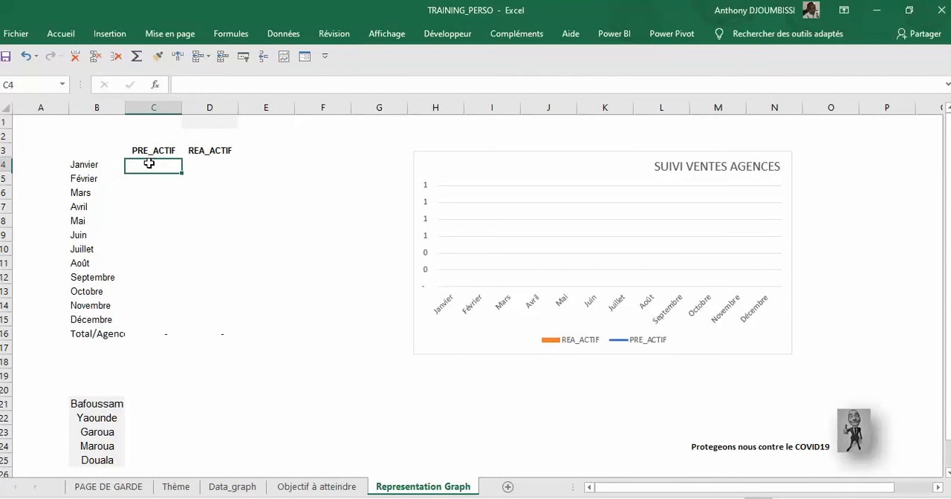
left_click(95, 164)
left_click(144, 164)
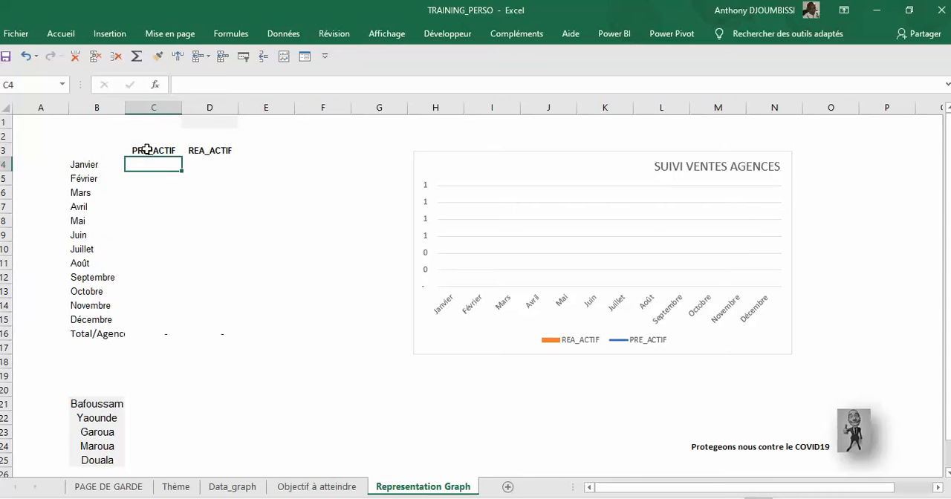
left_click(193, 151)
left_click(155, 152)
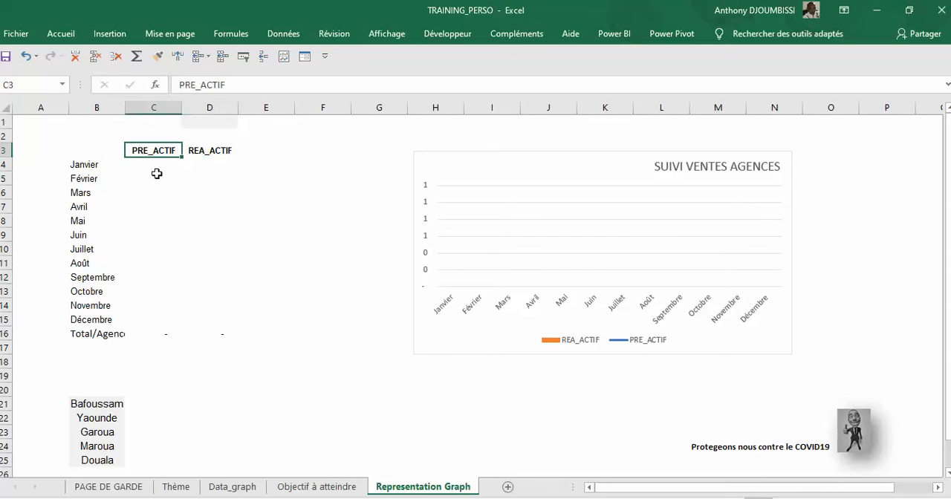
left_click(146, 168)
left_click(195, 163)
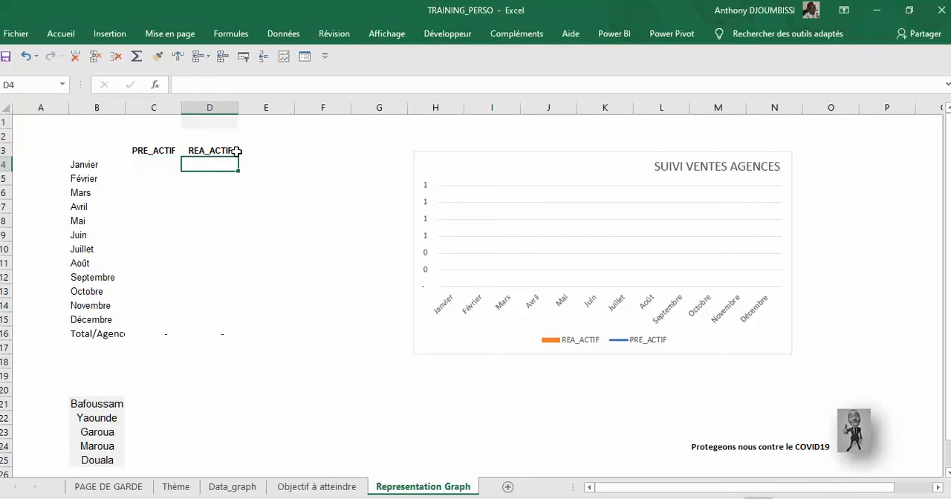
left_click(302, 133)
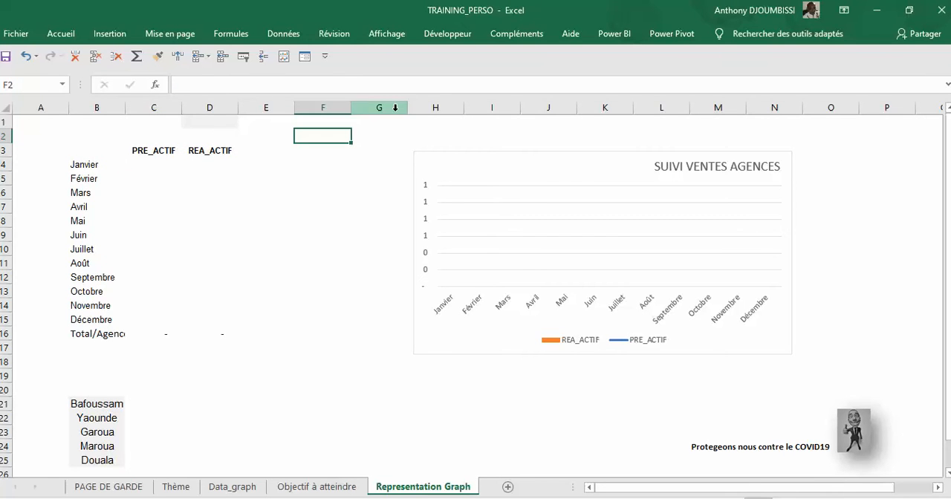
Step: Check the add-ins and ribbon customization pages of the Excel options for the Développeur tab, and close the options
left_click(444, 33)
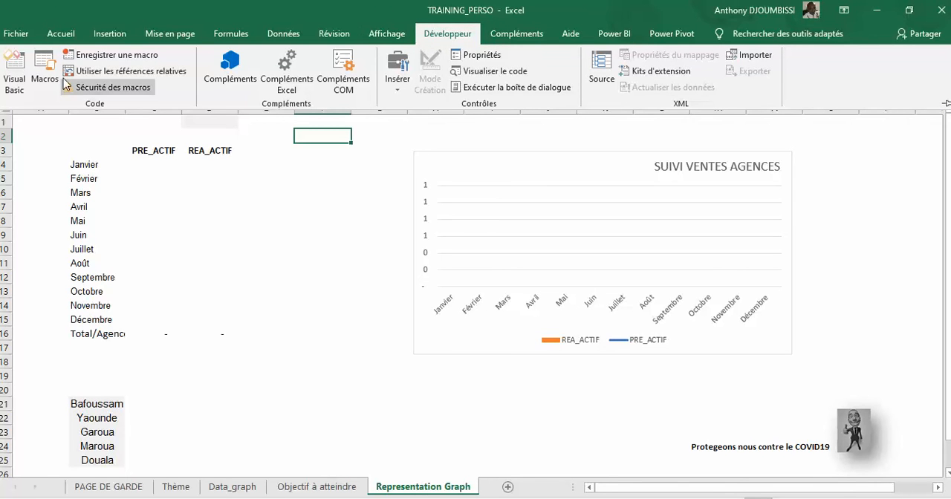
left_click(15, 36)
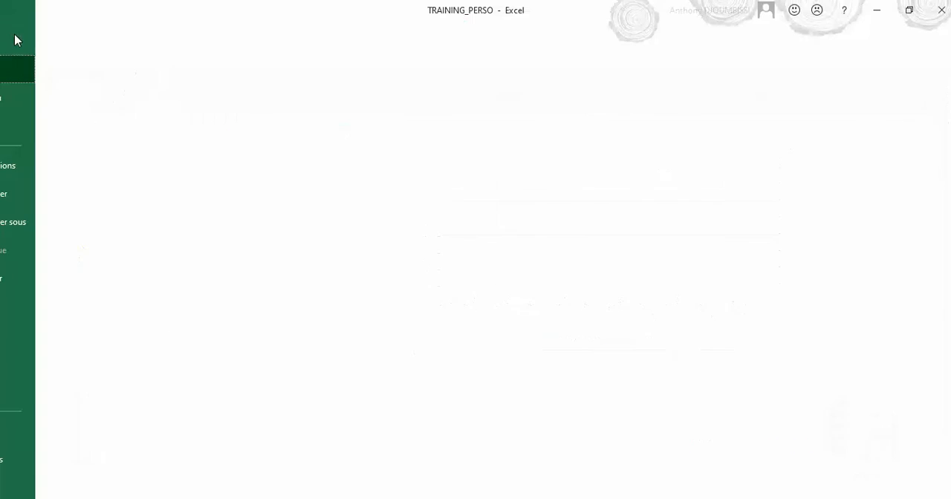
left_click(37, 489)
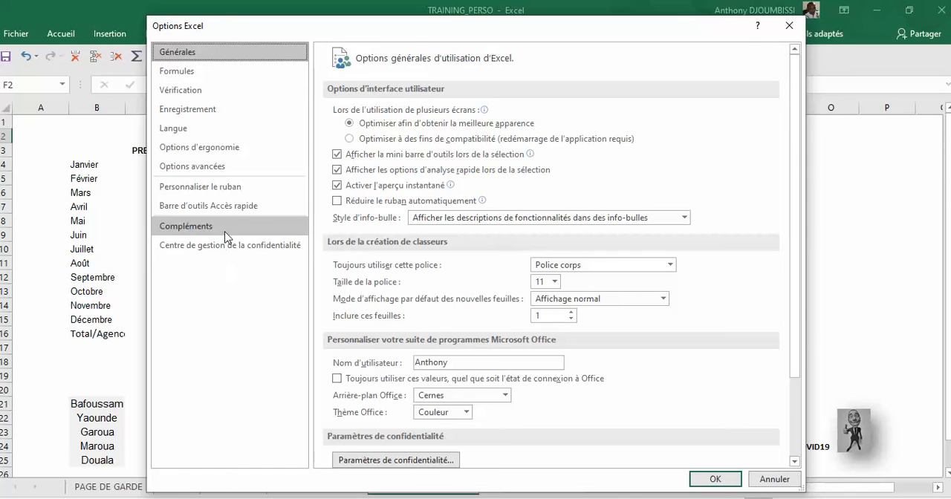
left_click(225, 232)
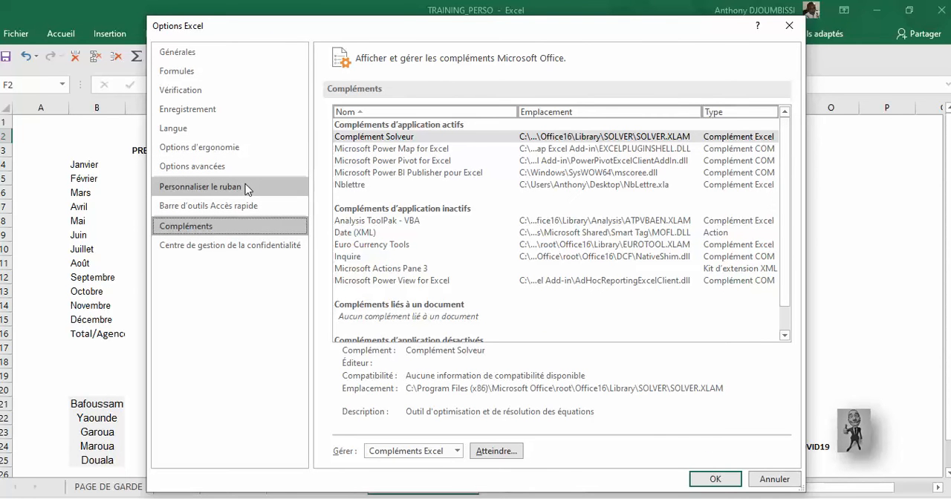
left_click(247, 191)
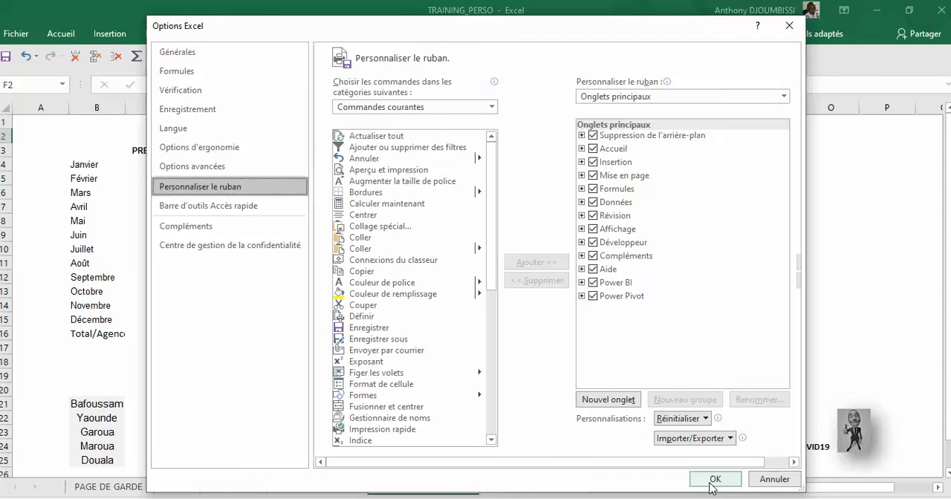
left_click(788, 29)
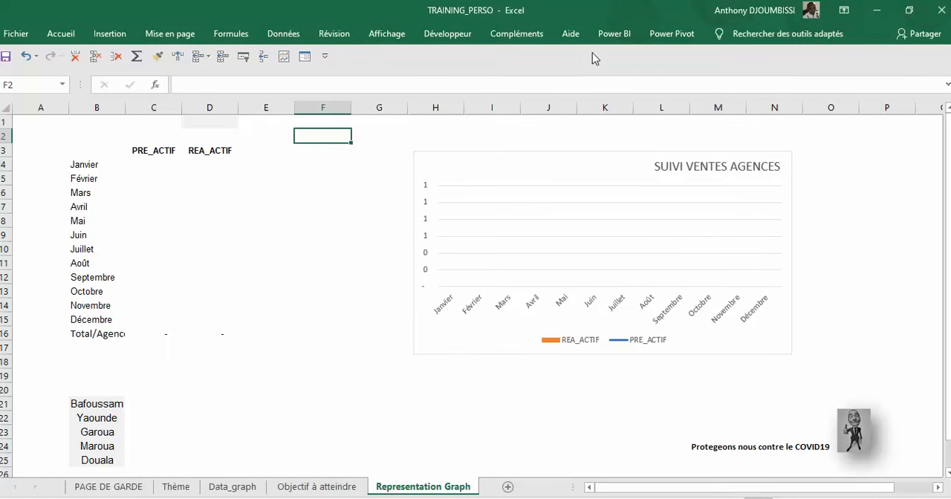
Step: Insert a drop-down list form control across columns F and G, just above the chart, and deselect it
left_click(448, 34)
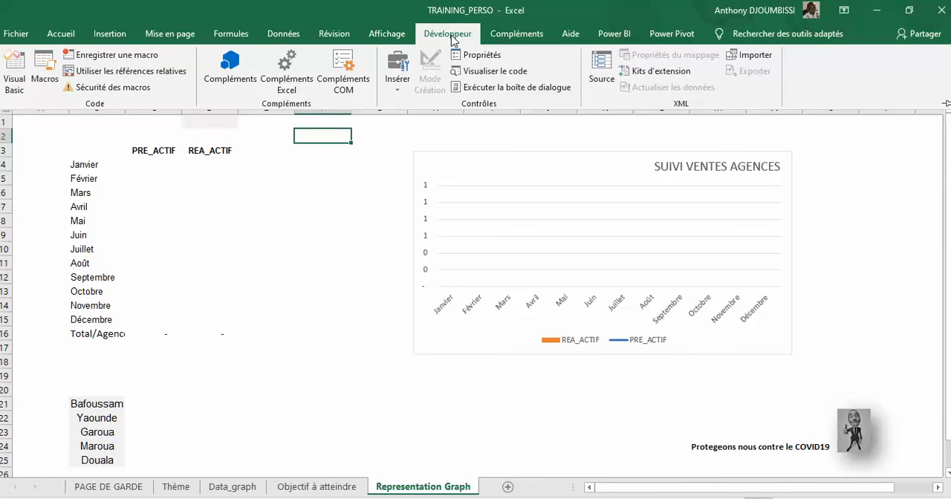
left_click(402, 91)
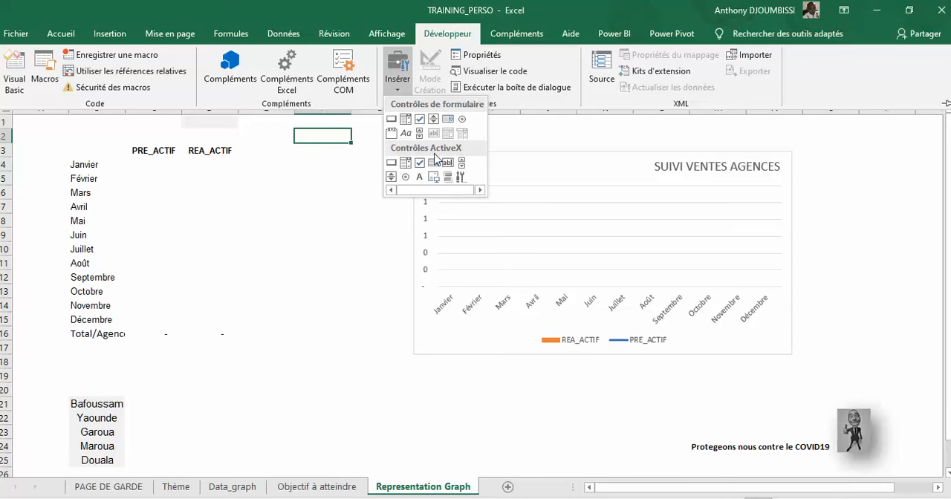
left_click(406, 121)
left_click_drag(315, 130, 398, 124)
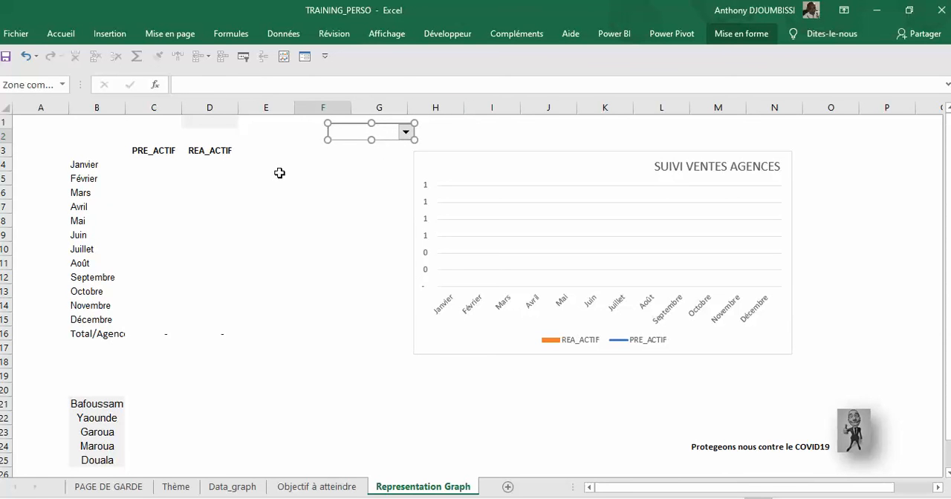
left_click(223, 123)
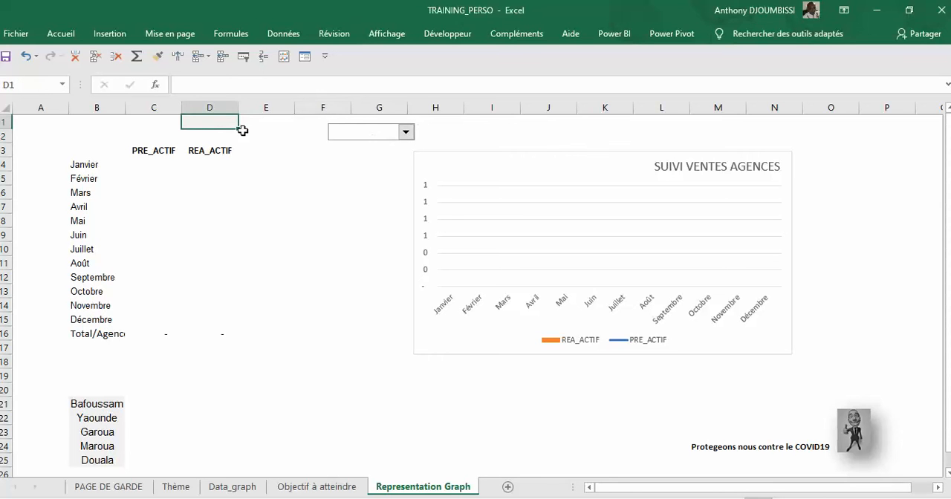
Step: Format the drop-down control with input range $B$21:$B$25, linked cell $D$1 and 3D shading, and deselect it
right_click(404, 139)
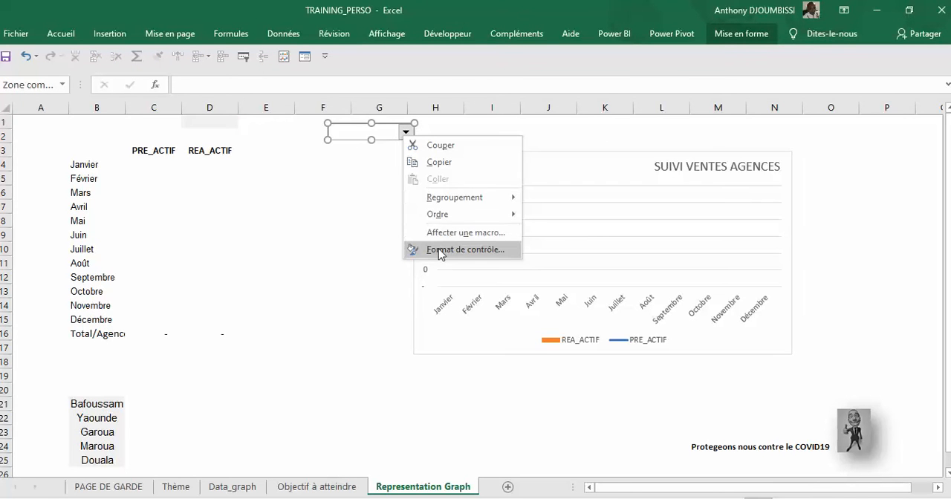
left_click(440, 250)
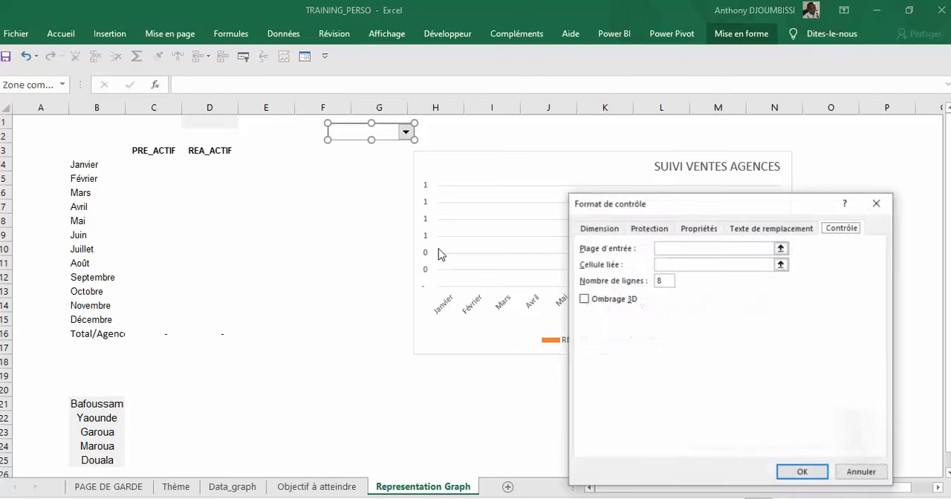
left_click(681, 250)
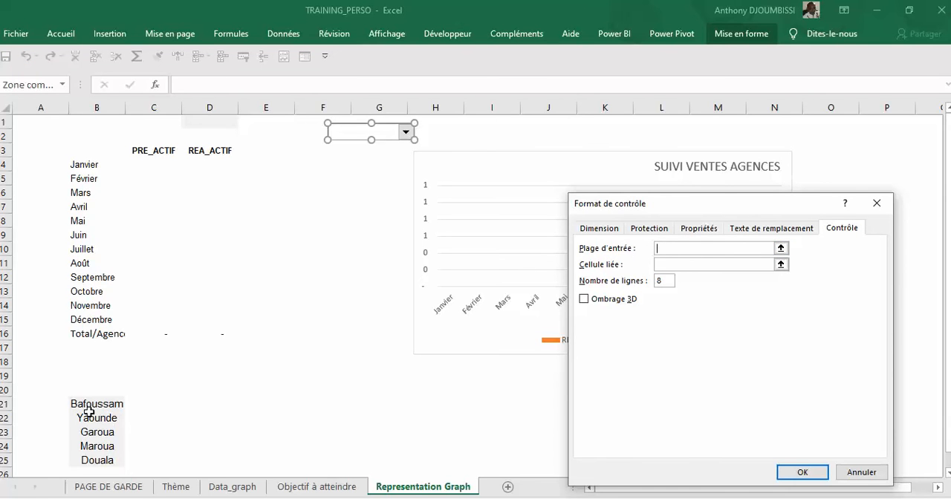
left_click_drag(89, 412, 97, 462)
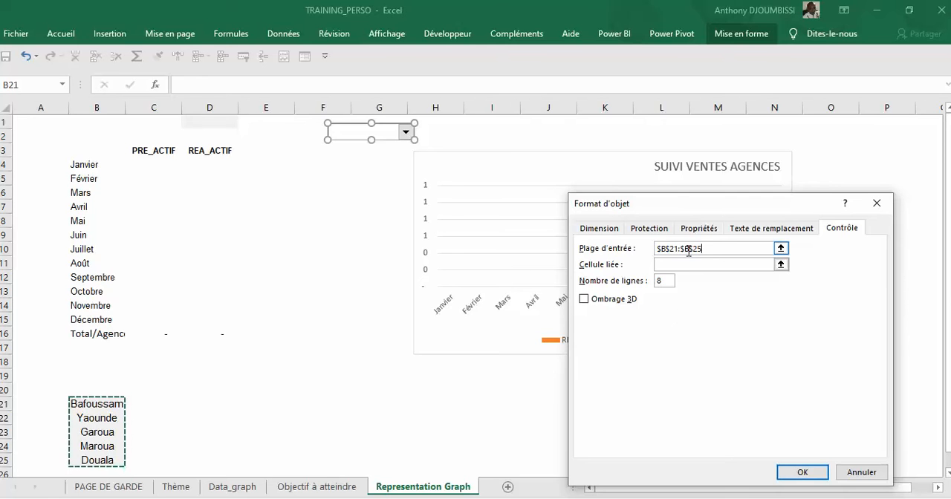
left_click(678, 265)
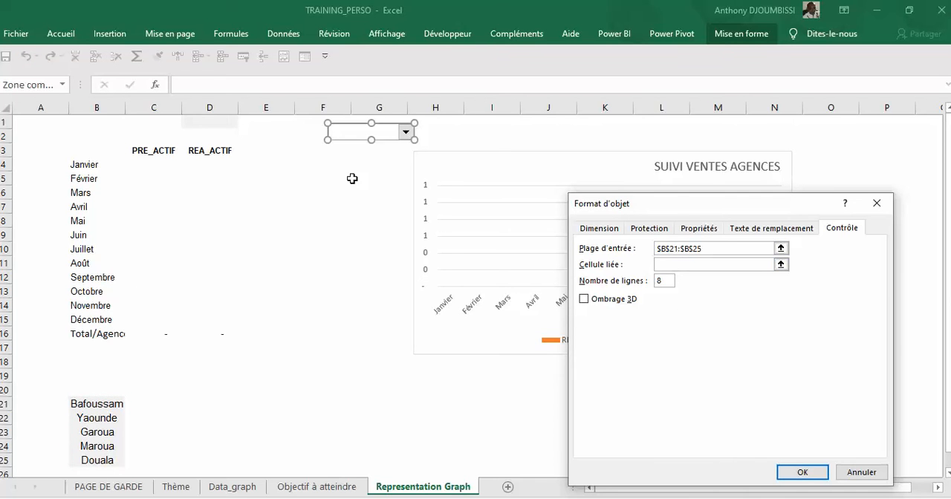
left_click(214, 125)
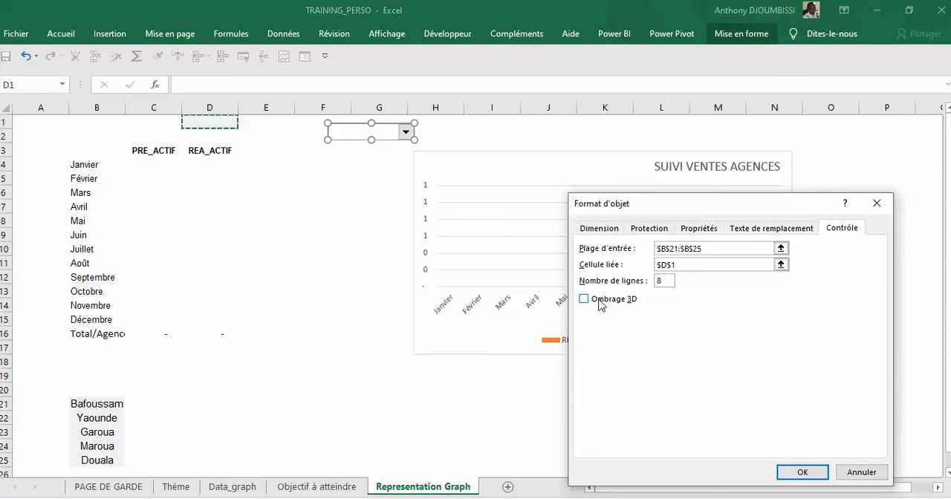
left_click(599, 302)
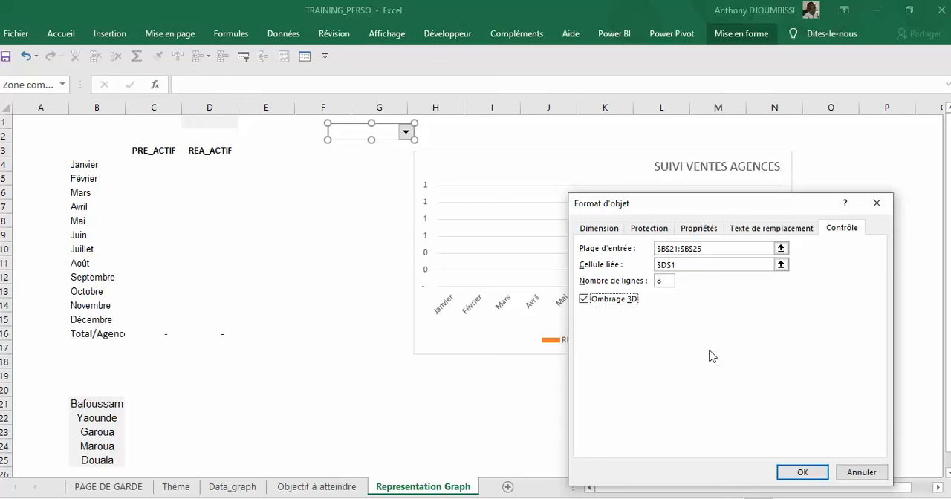
left_click(801, 474)
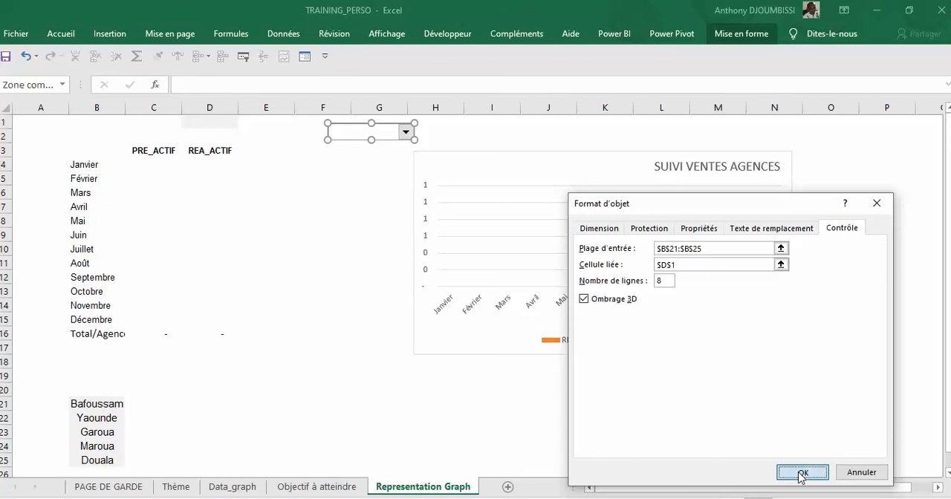
left_click(371, 201)
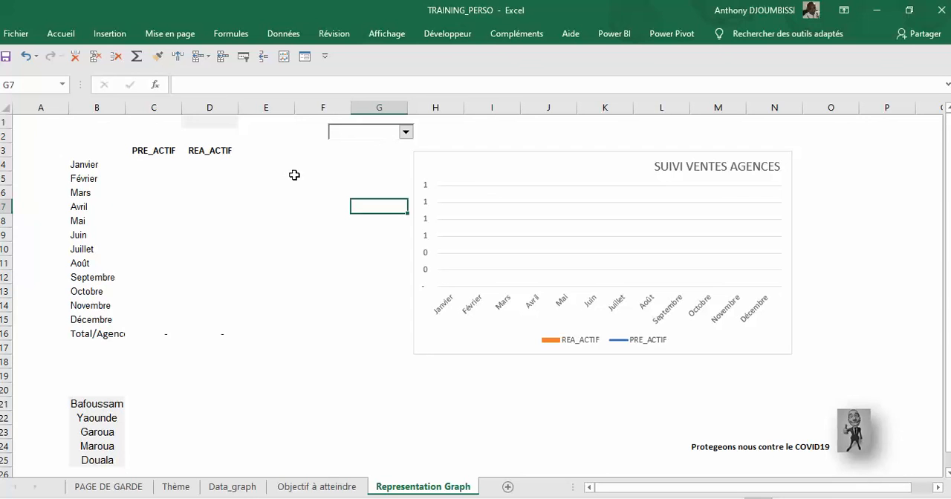
Step: Start an INDEX formula in C4 with the PREVISION figures Data_graph!D3:H14 as the array and 1 as the row number
left_click(153, 165)
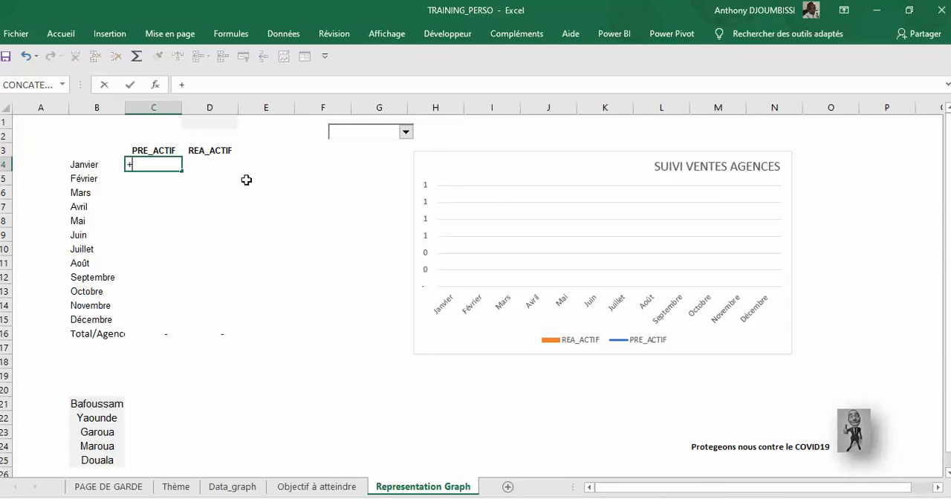
key("BackSpace")
type("=in")
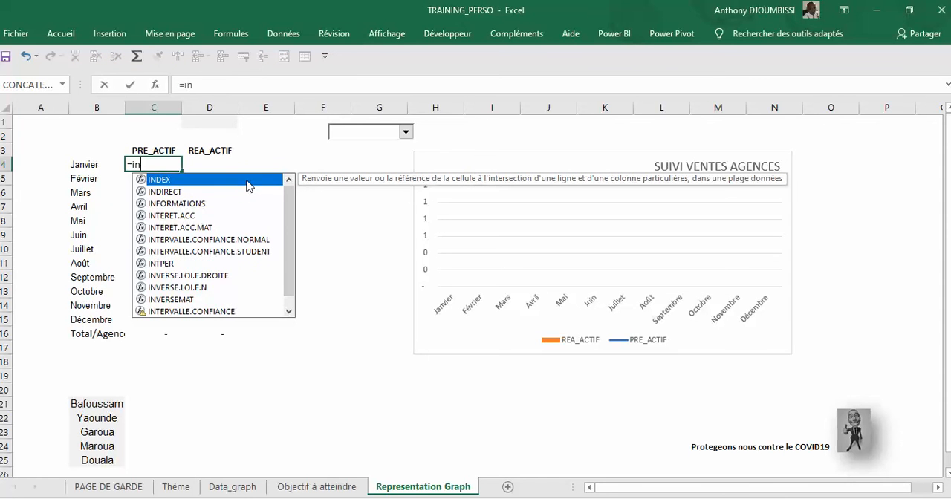
double_click(247, 181)
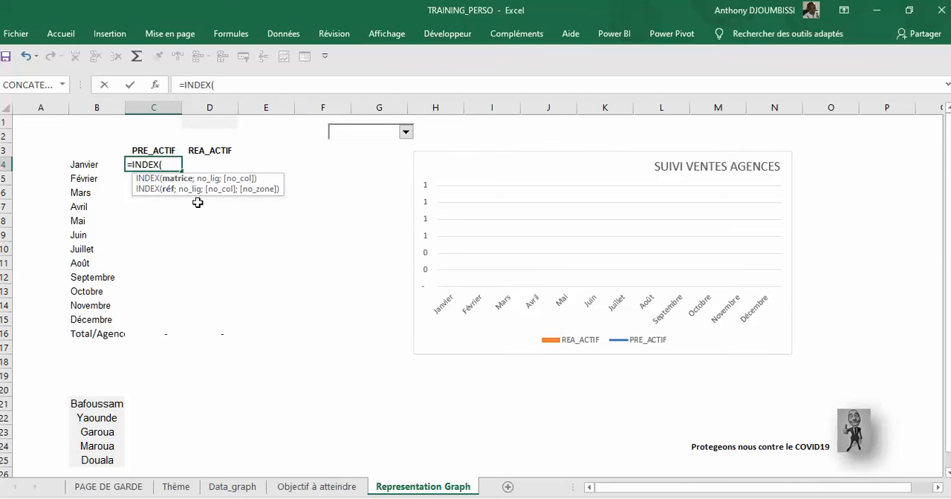
left_click(232, 487)
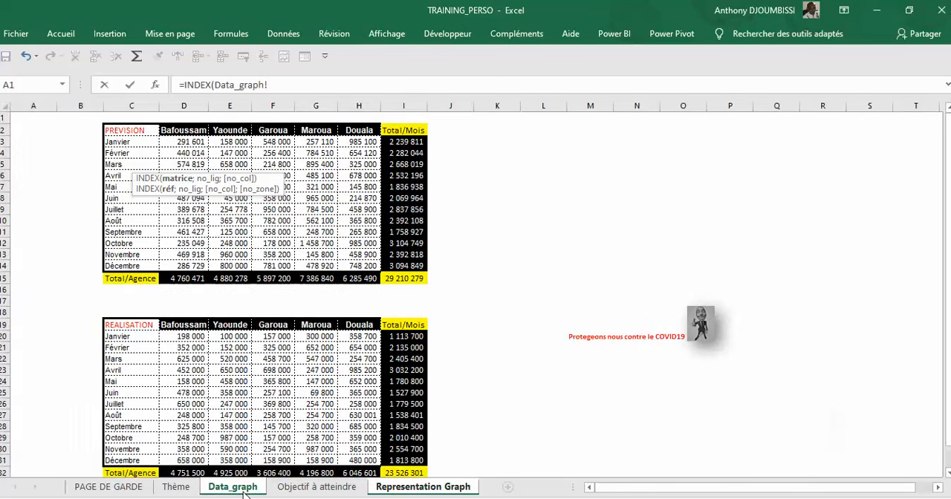
left_click_drag(184, 141, 354, 260)
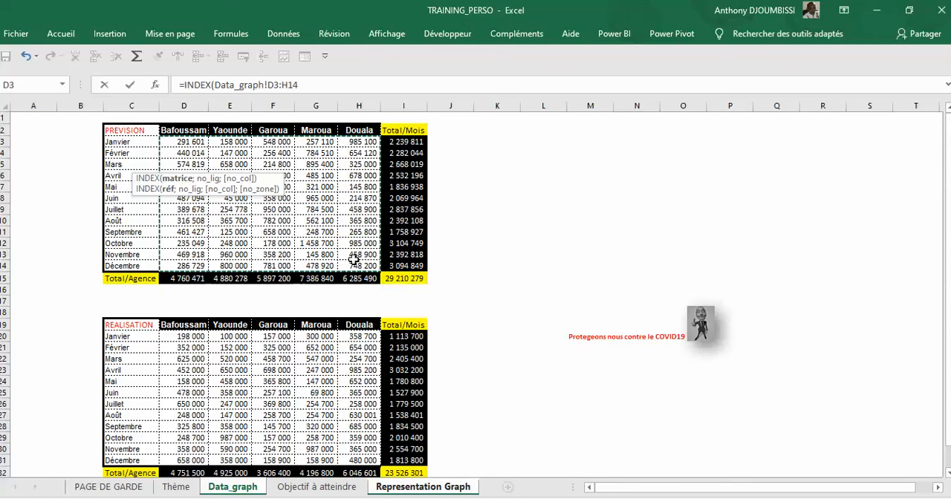
type(";")
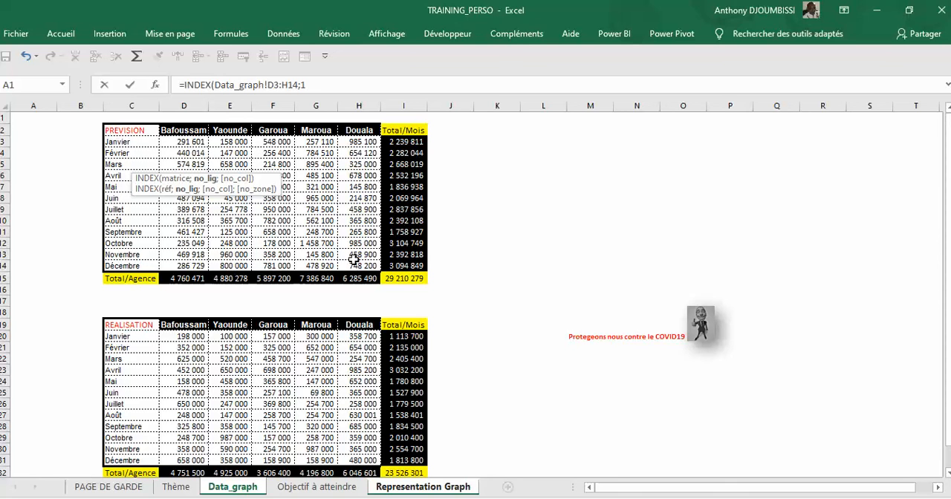
type("1;")
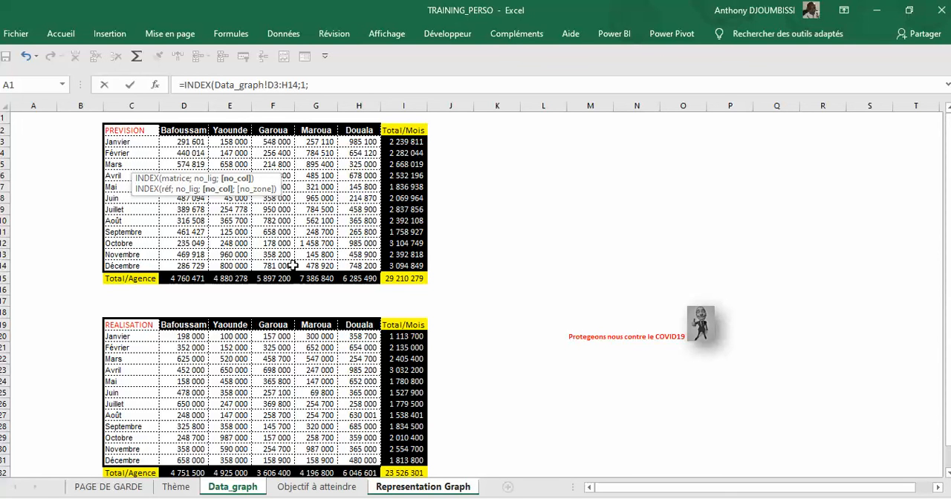
Step: Complete the C4 formula with absolute reference 'Representation Graph'!$D$1 as the column number, and fill it down to C15
left_click(394, 489)
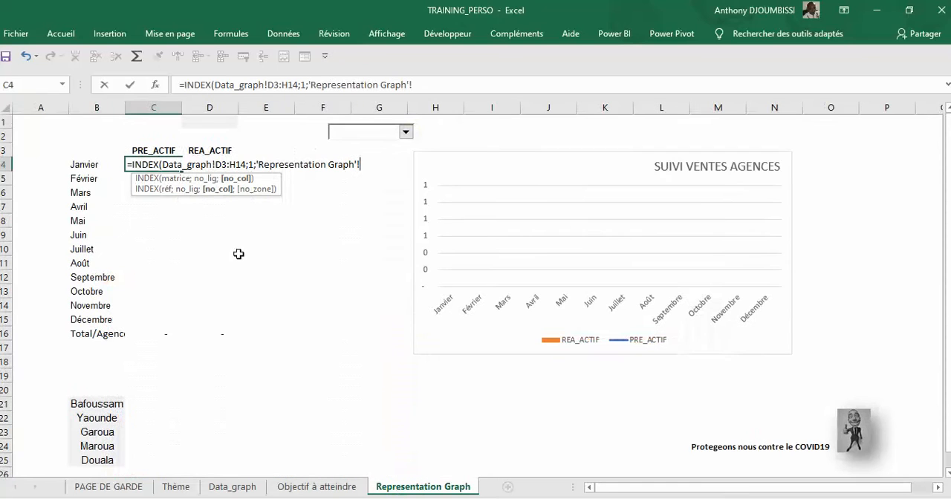
left_click(212, 121)
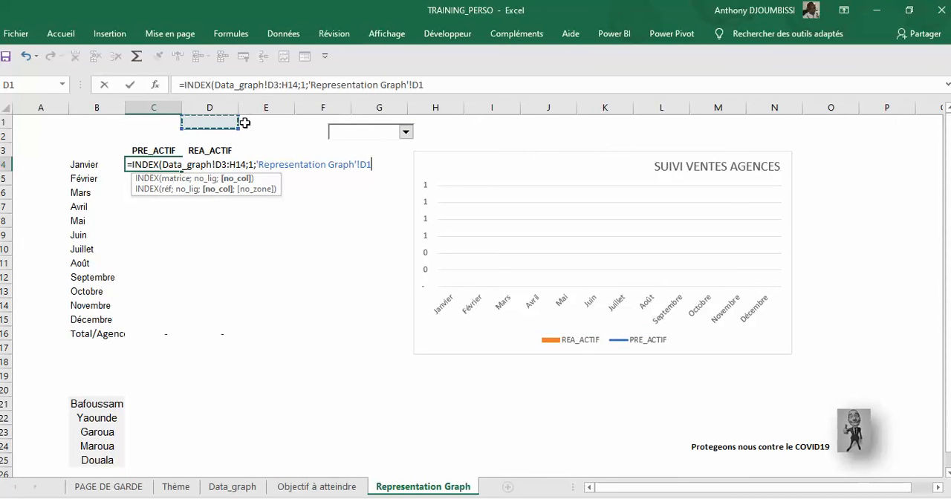
left_click(426, 85)
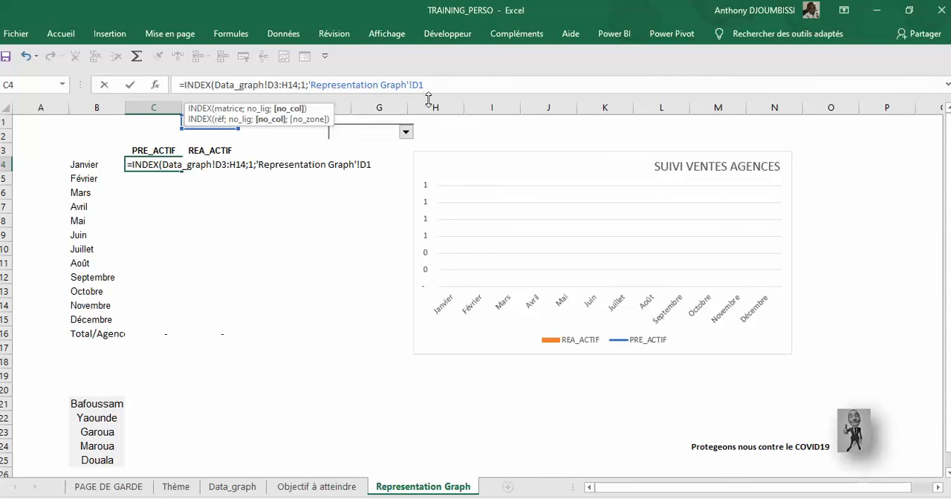
key("F4")
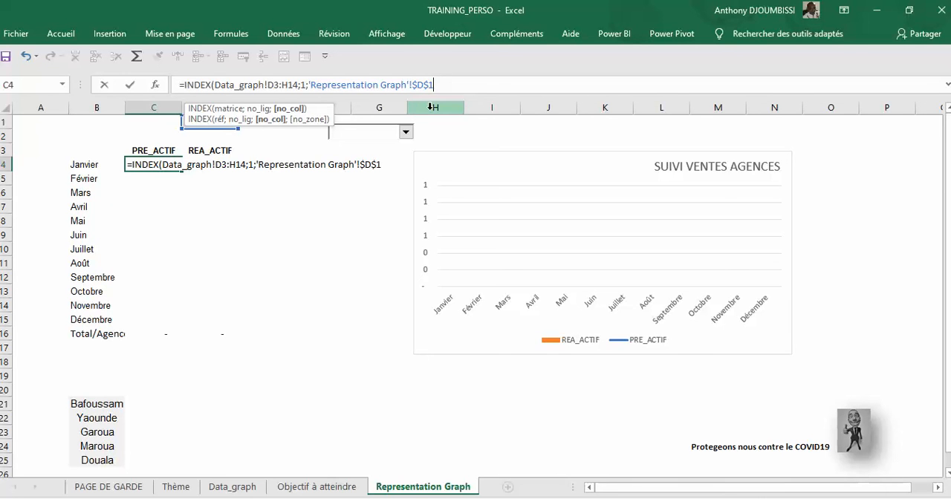
key("End")
key("Return")
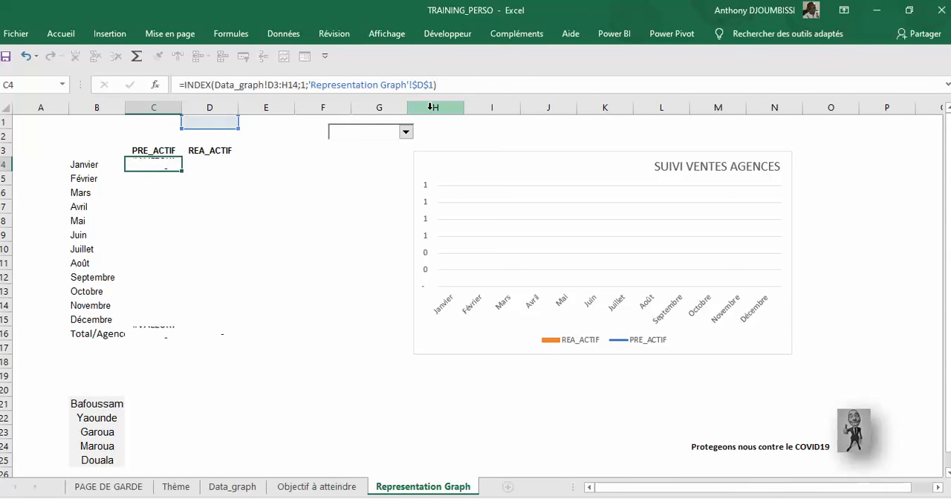
left_click(161, 165)
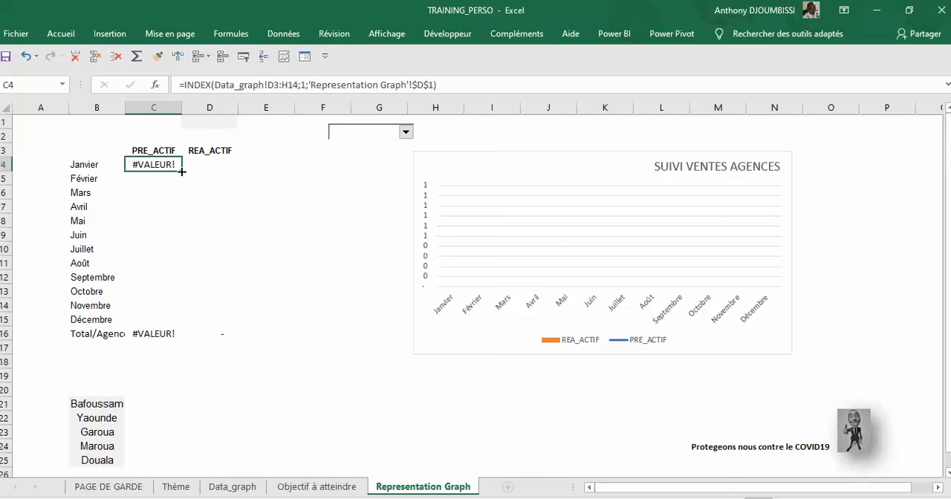
left_click_drag(181, 171, 188, 325)
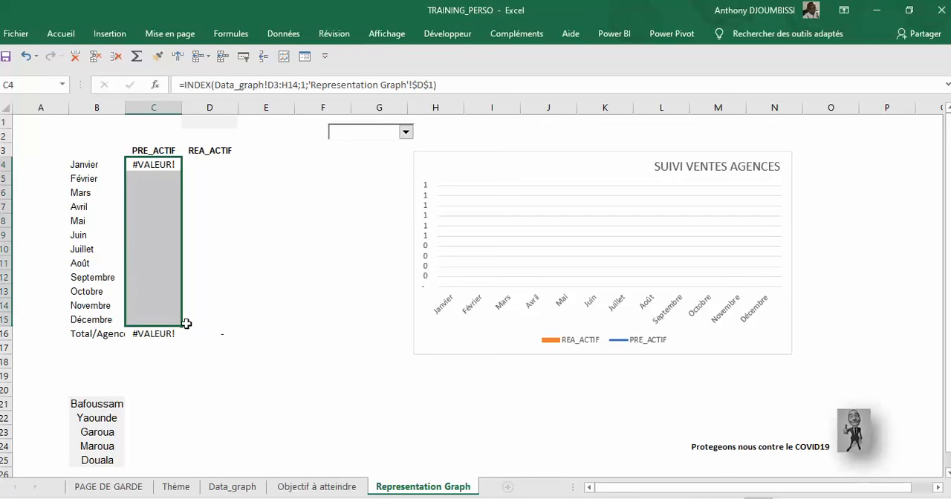
Step: Enter =INDEX(Data_graph!D20:H31;1;'Representation Graph'!$D$1) in D4 to look up January's REALISATION figure
left_click(217, 165)
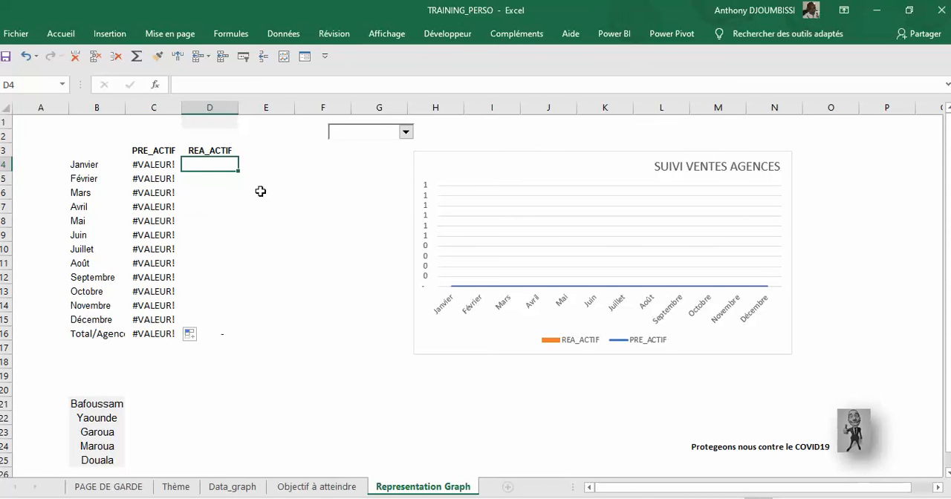
type("=")
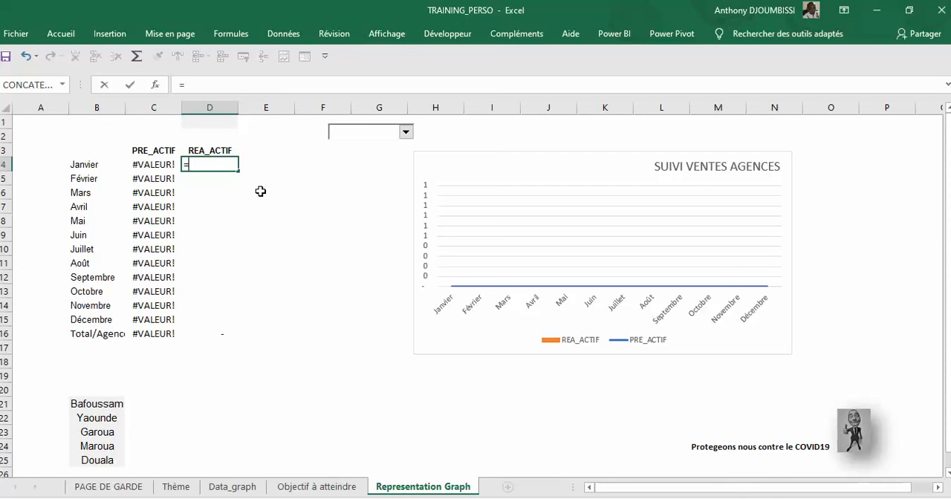
type("in")
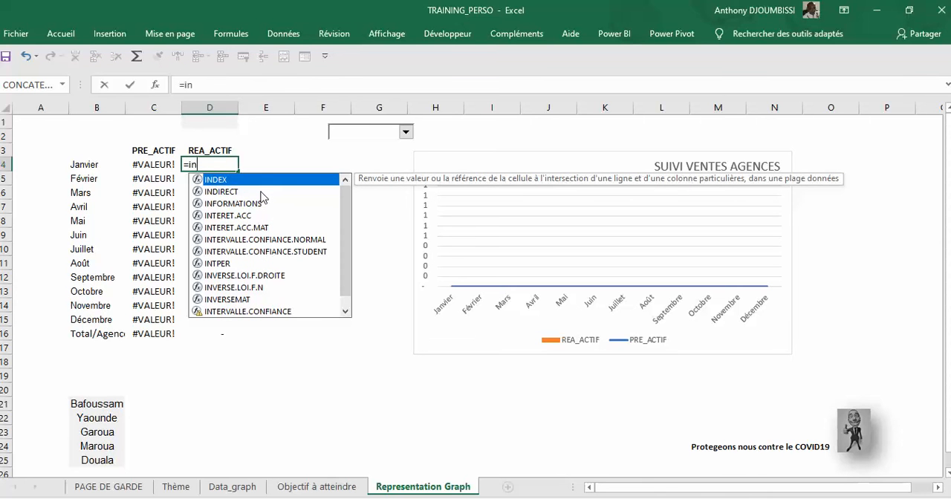
key("Tab")
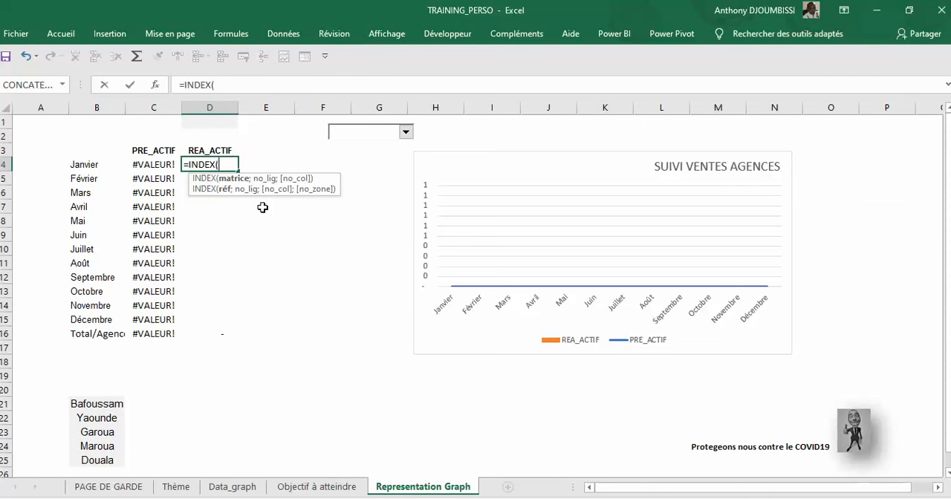
left_click(245, 490)
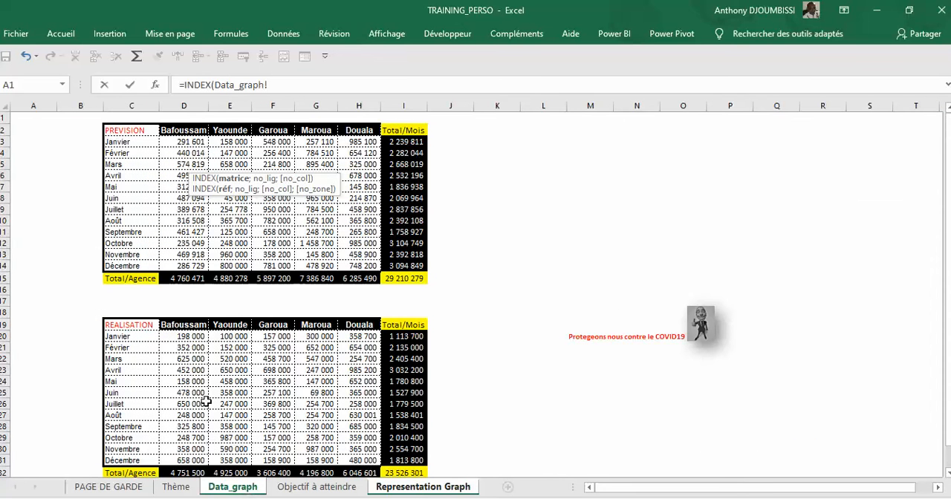
left_click_drag(186, 338, 356, 460)
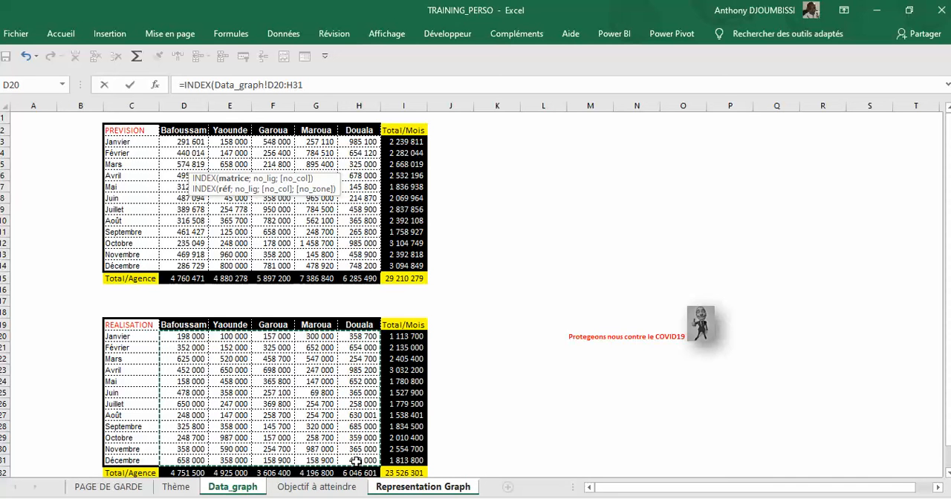
type(";")
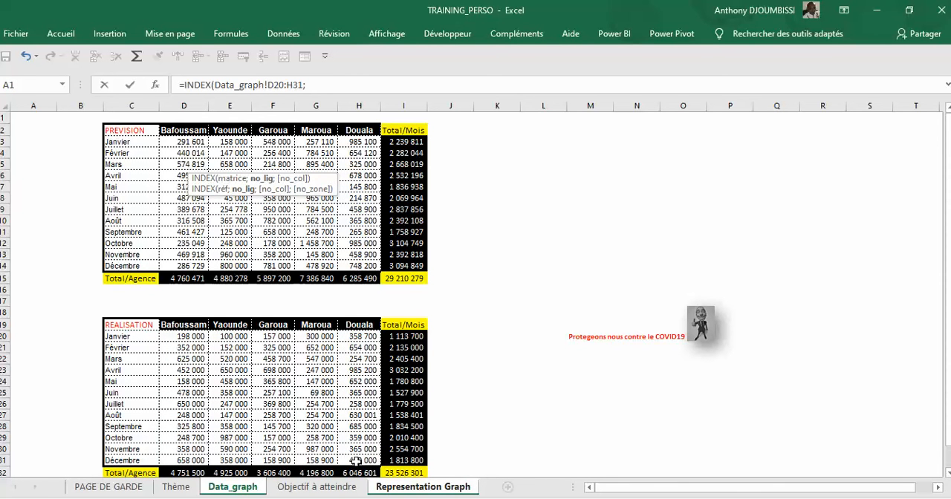
type("1;")
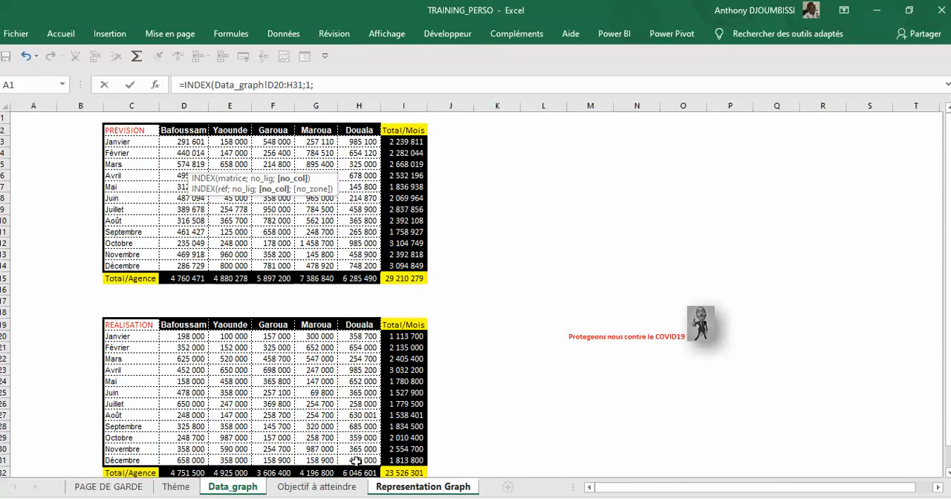
left_click(384, 492)
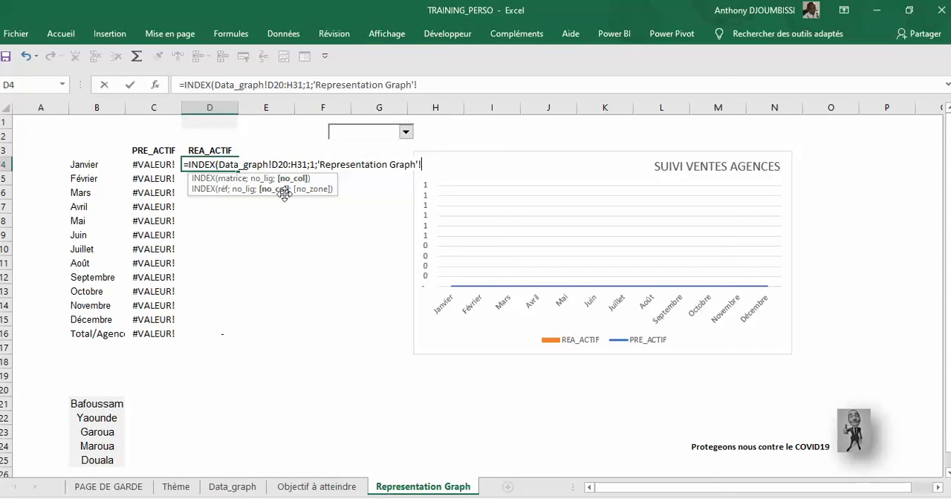
left_click(216, 121)
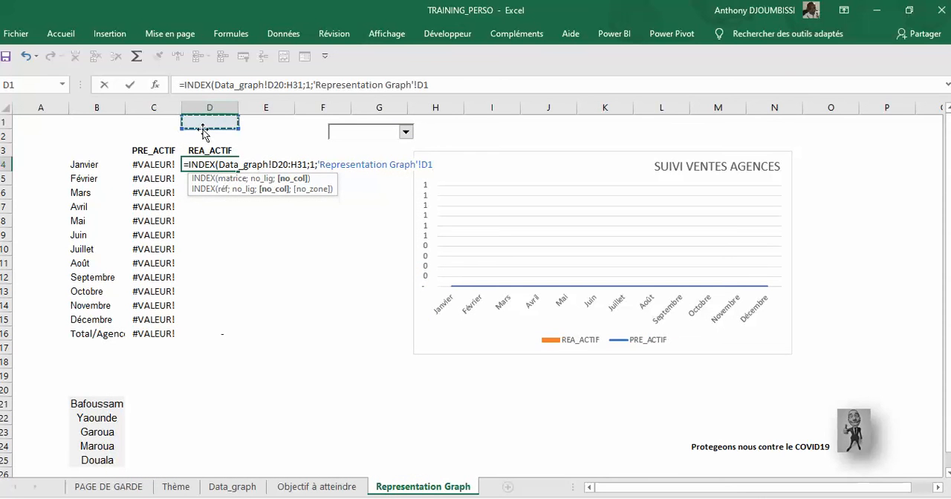
left_click(429, 85)
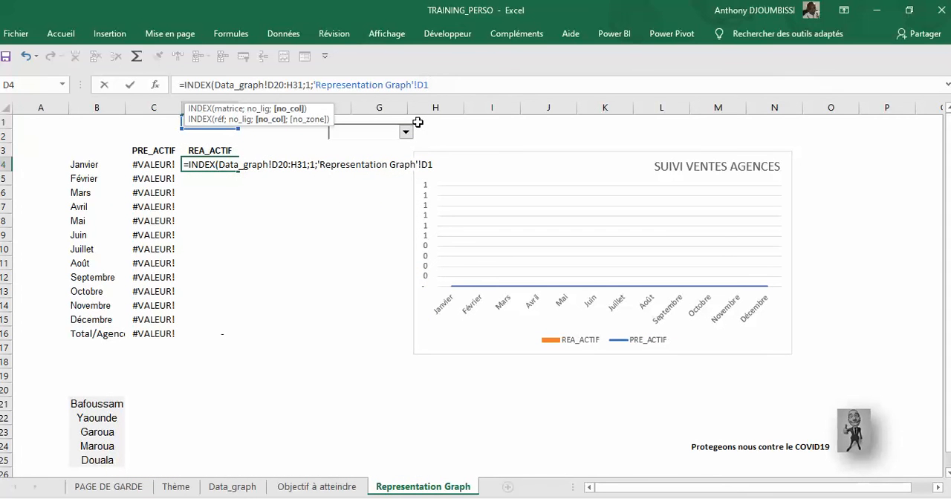
key("F4")
key("Return")
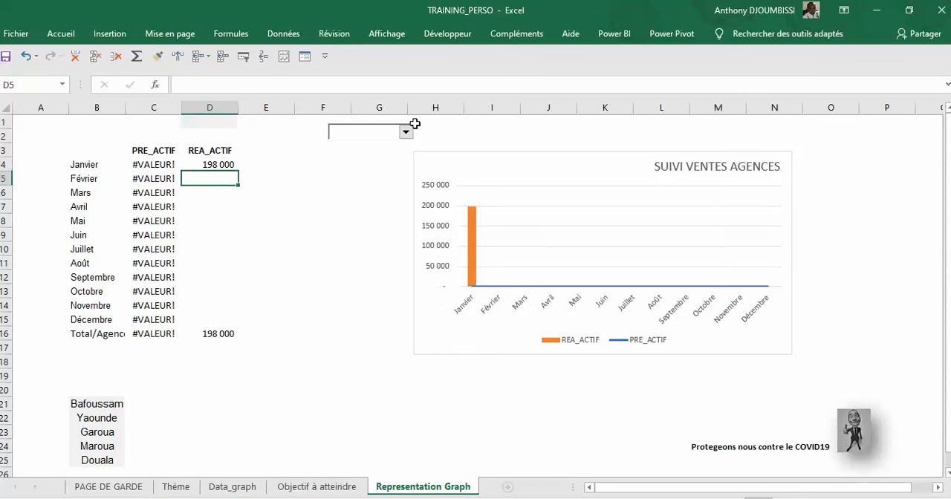
Step: Fill the D4 formula down to D15, and check the result against the Data_graph sheet with Bafoussam chosen in the drop-down control
left_click(222, 165)
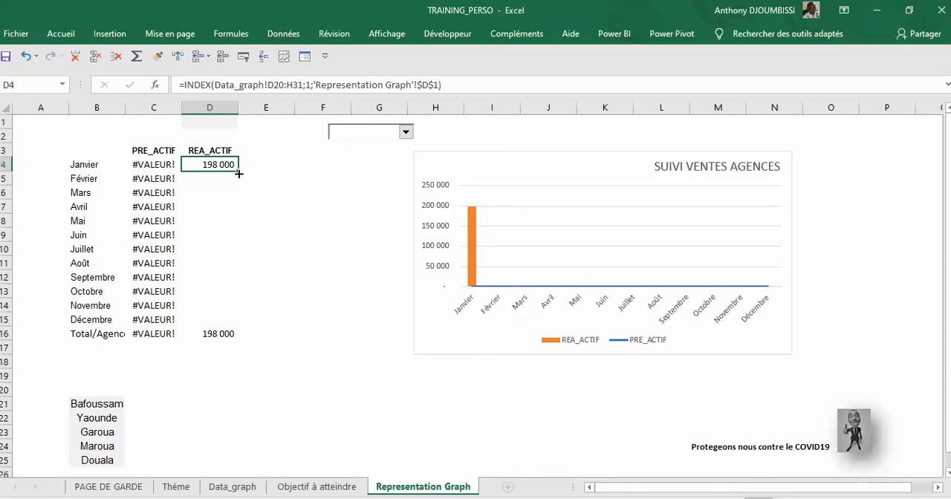
left_click_drag(239, 196, 234, 326)
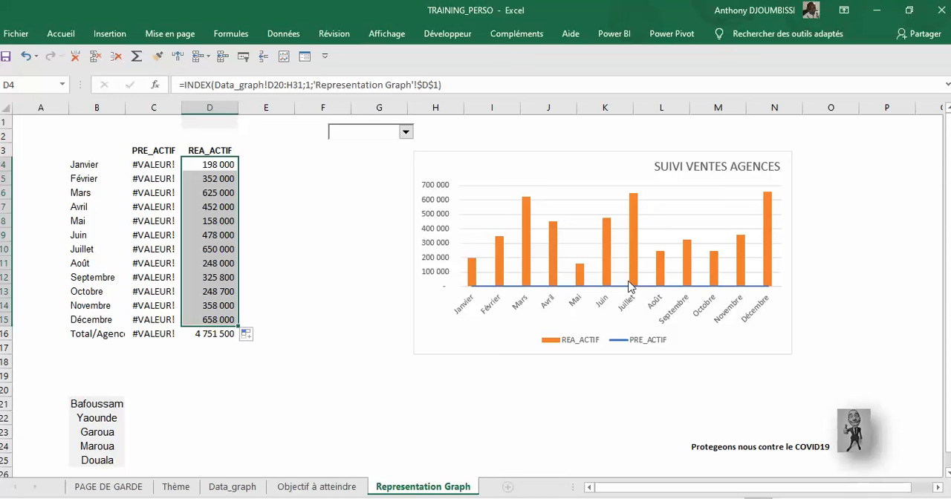
left_click(402, 136)
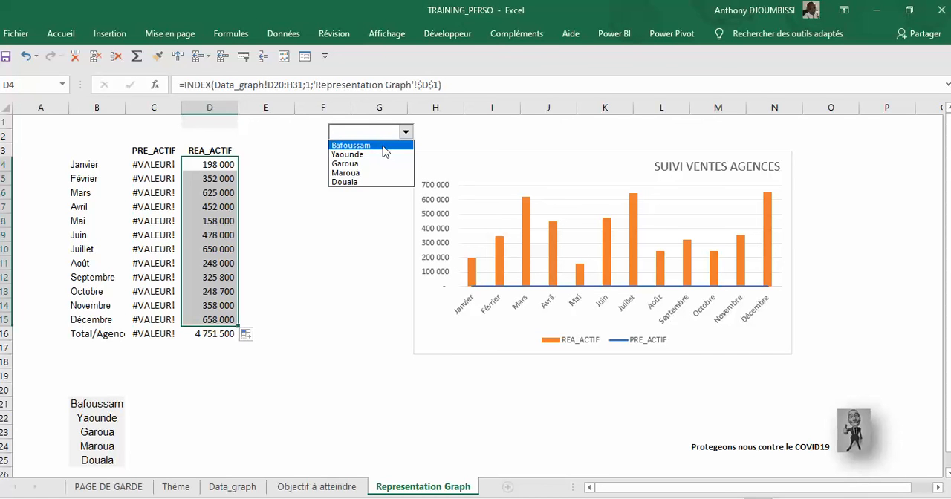
left_click(385, 147)
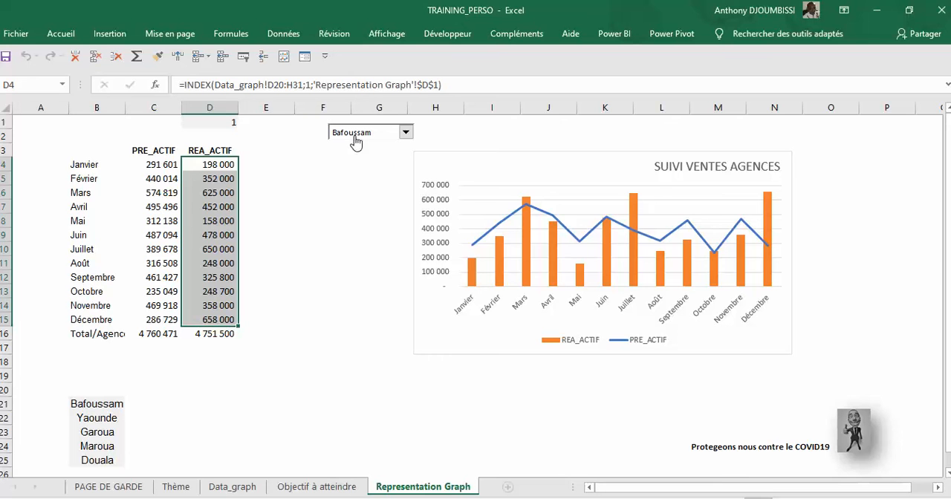
left_click(234, 487)
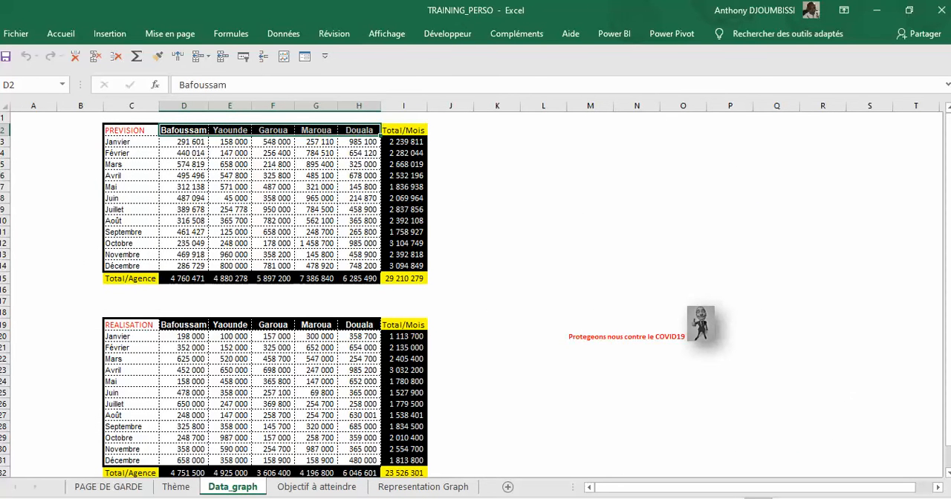
left_click(423, 487)
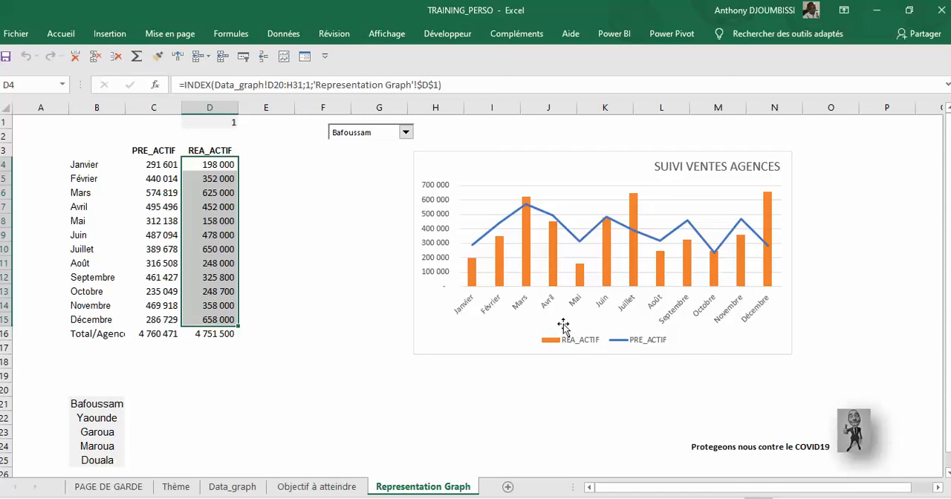
Step: Recolour the REA_ACTIF columns of the chart with a standard green outline and fill
left_click(554, 253)
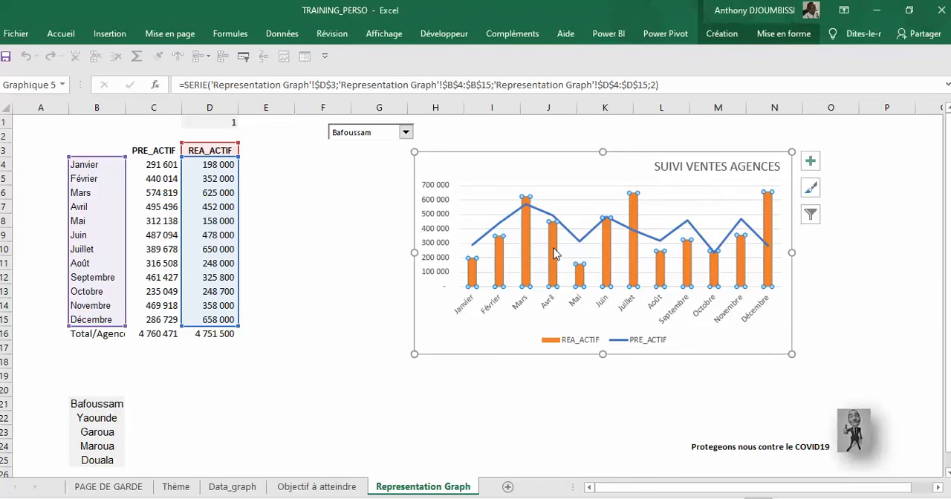
right_click(553, 254)
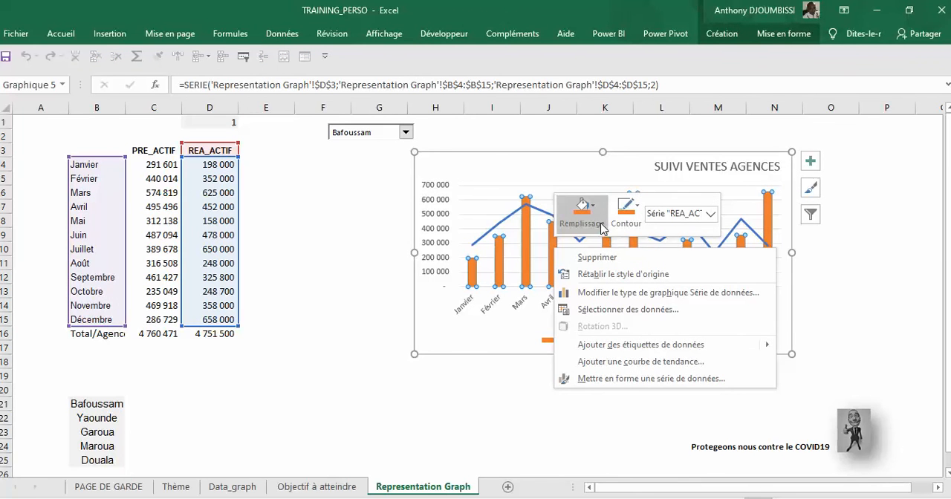
left_click(627, 210)
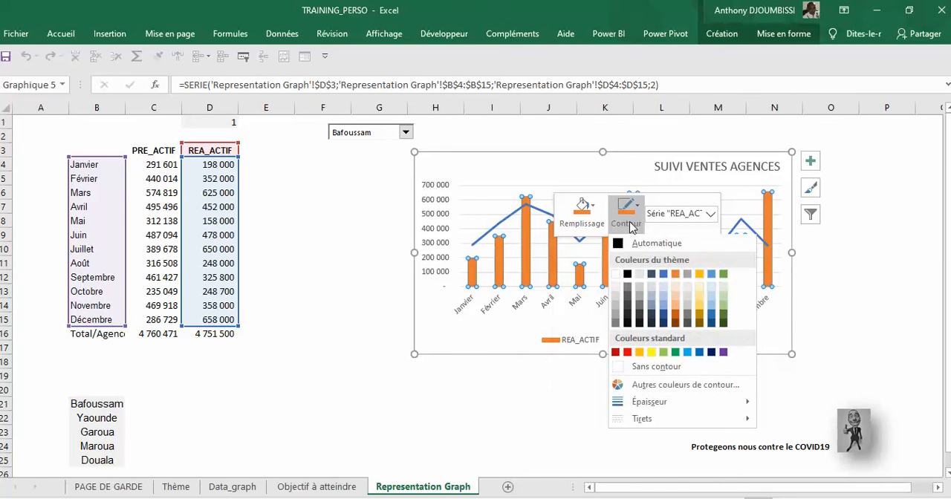
left_click(674, 353)
left_click(582, 211)
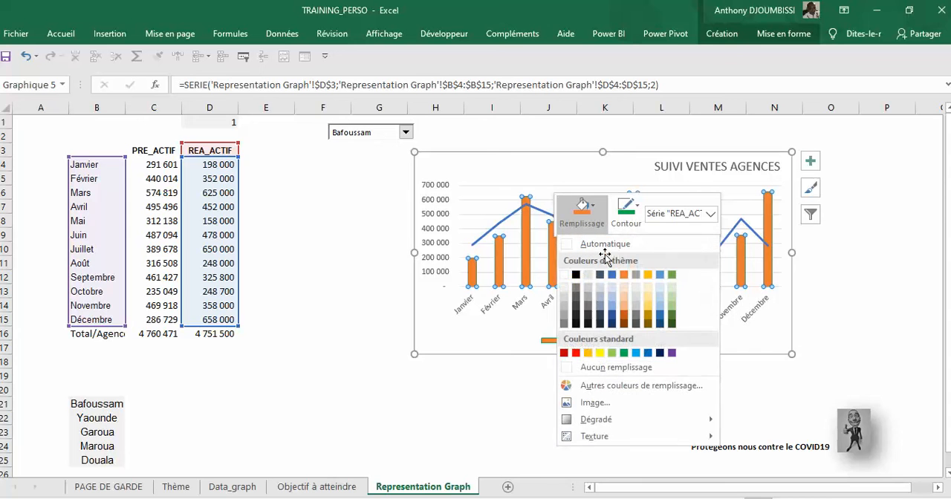
left_click(623, 353)
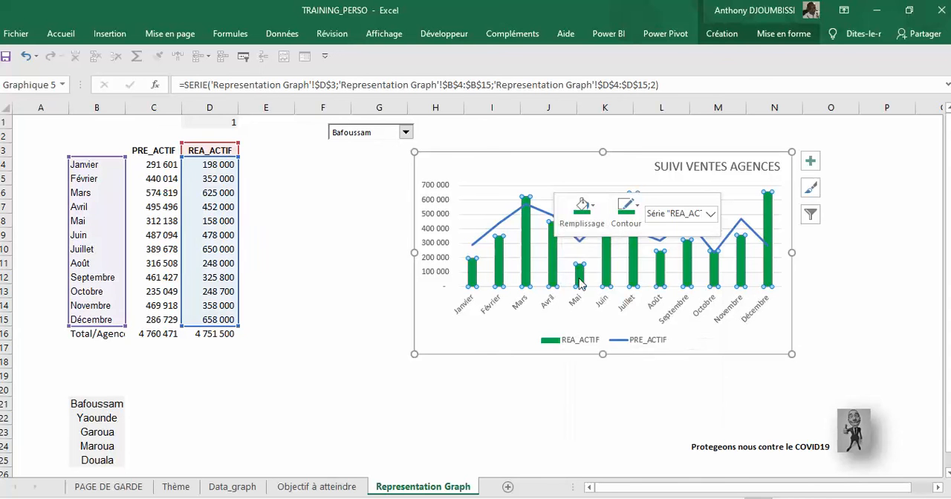
Step: Change the colour of the chart's PRE_ACTIF line to the theme orange
left_click(544, 215)
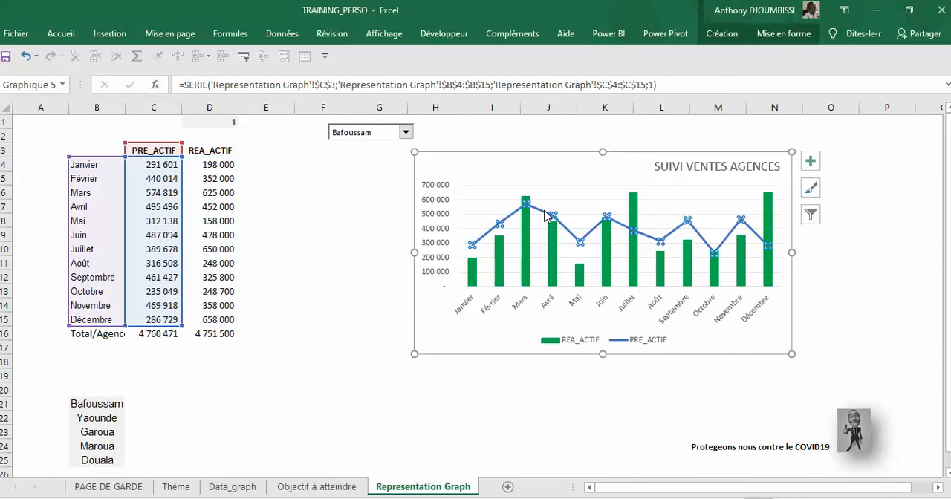
right_click(545, 216)
left_click(617, 173)
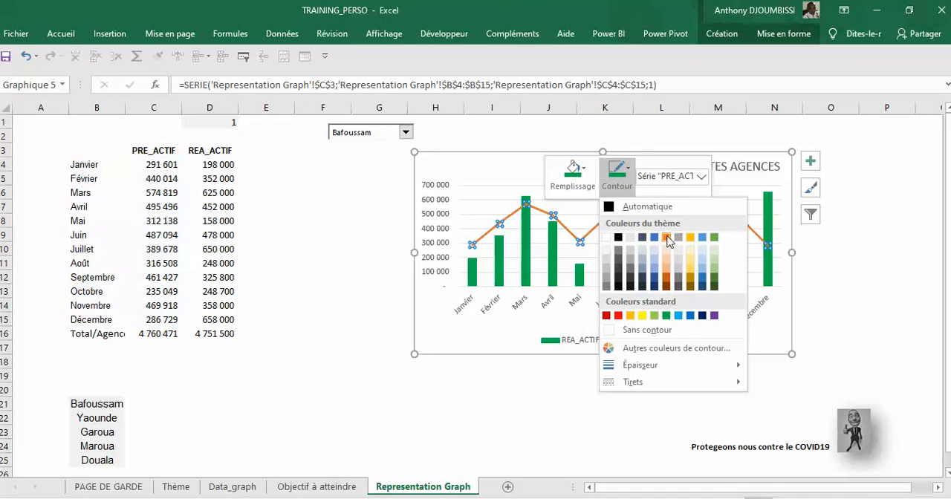
left_click(666, 237)
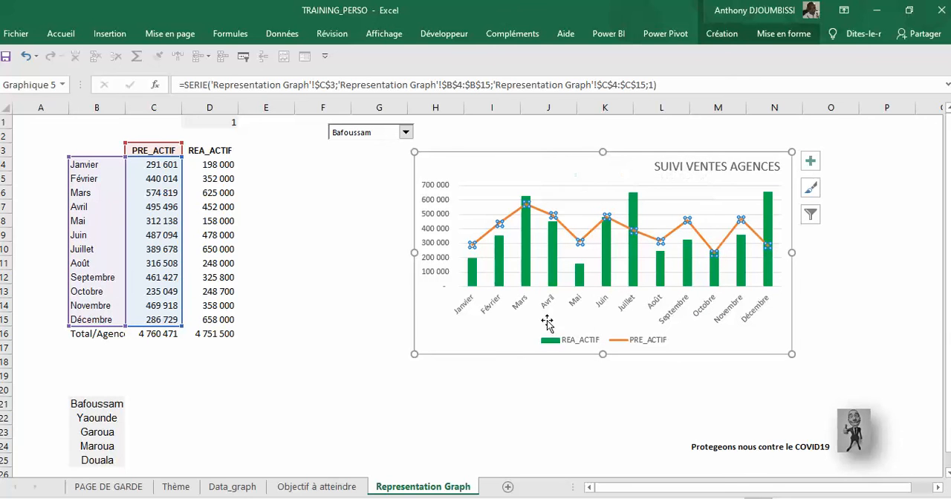
left_click(503, 355)
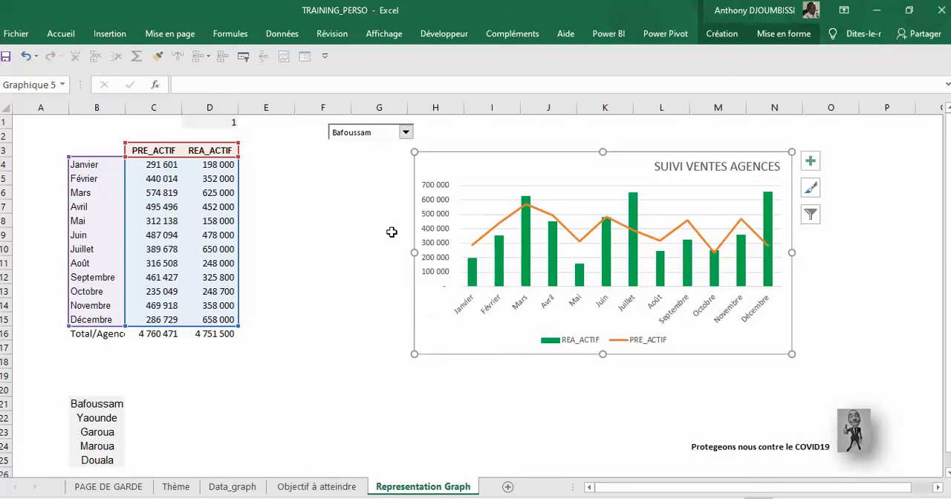
Step: Move the agency drop-down control from above the chart onto the chart area, beside the SUIVI VENTES AGENCES title
right_click(369, 133)
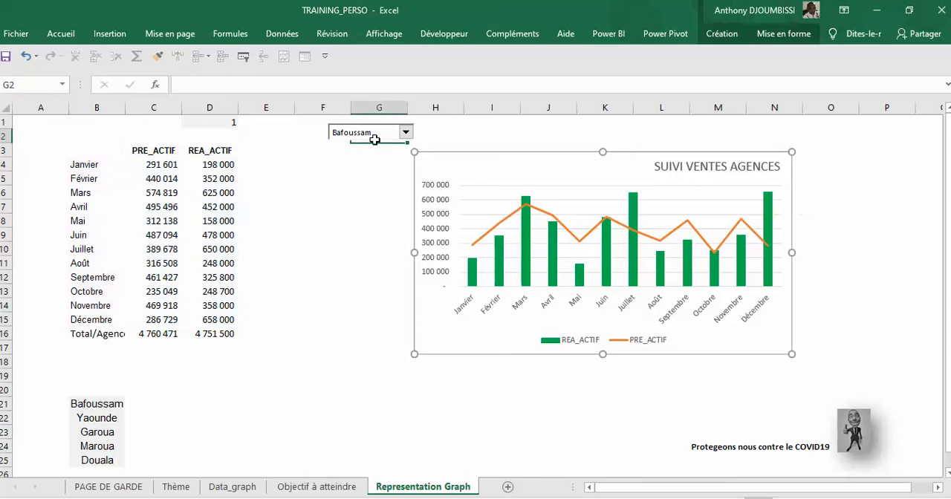
right_click(354, 126)
left_click(350, 125)
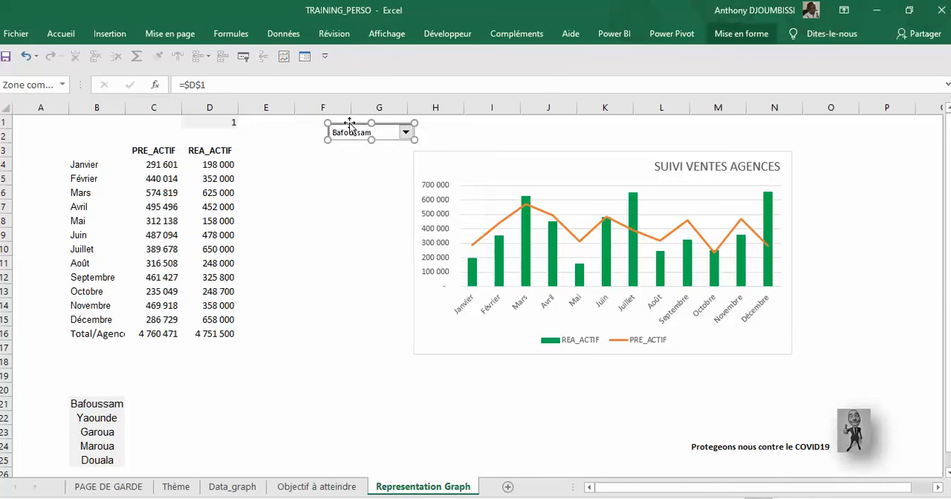
left_click_drag(344, 122, 435, 153)
Step: Enlarge the chart by stretching its left edge to the start of column F and its top edge up to row 1
left_click(412, 236)
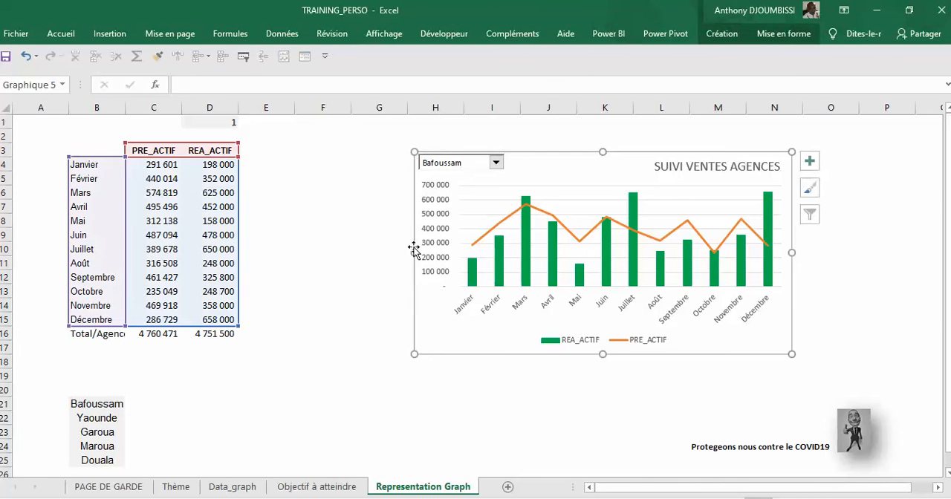
left_click_drag(414, 254, 296, 246)
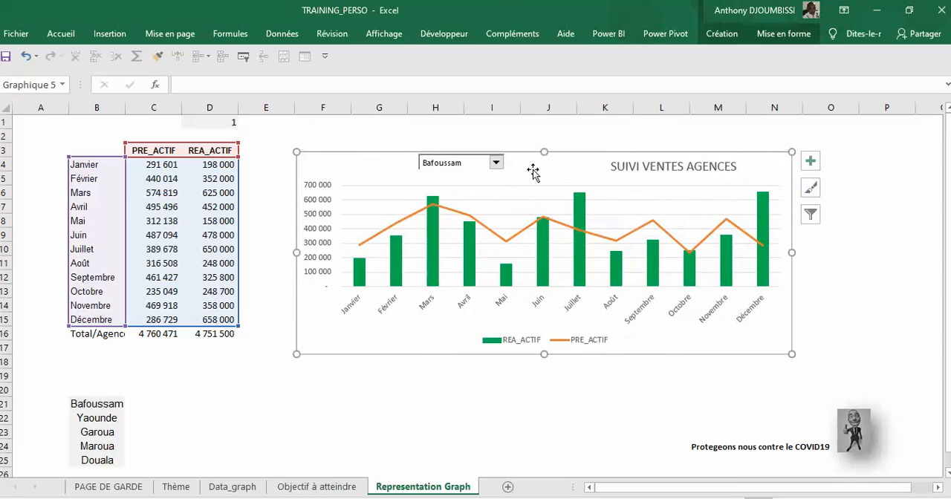
left_click_drag(544, 153, 544, 120)
Step: Shrink the agency drop-down control and place it in the chart's upper-left corner, clear of the plotted columns
right_click(456, 156)
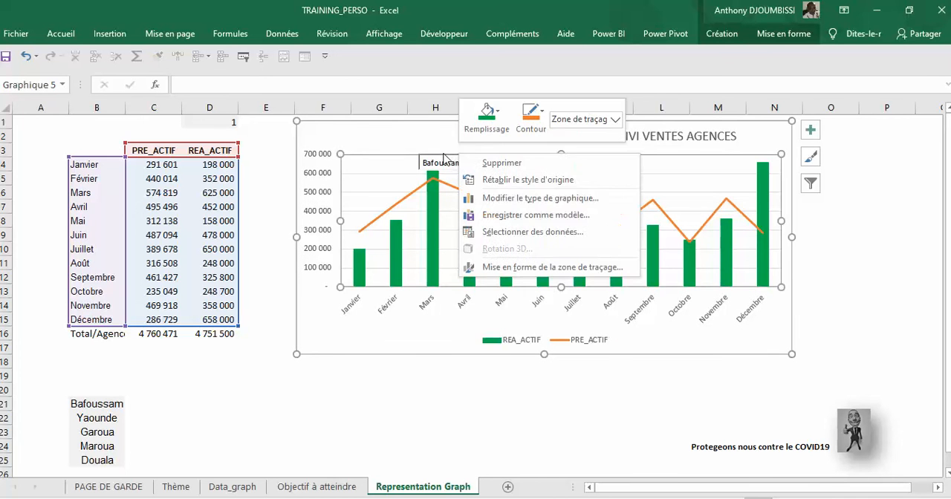
right_click(440, 162)
left_click(437, 158)
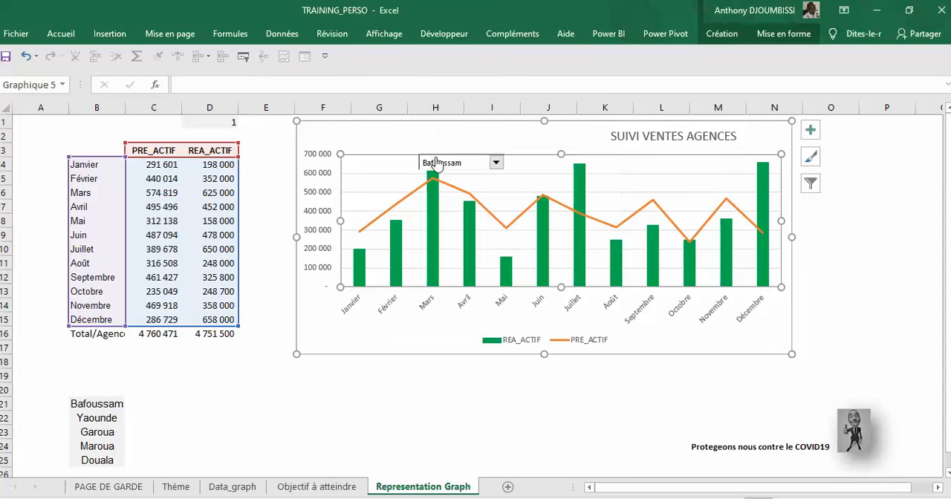
left_click(434, 159)
left_click(434, 157)
left_click_drag(449, 154, 428, 152)
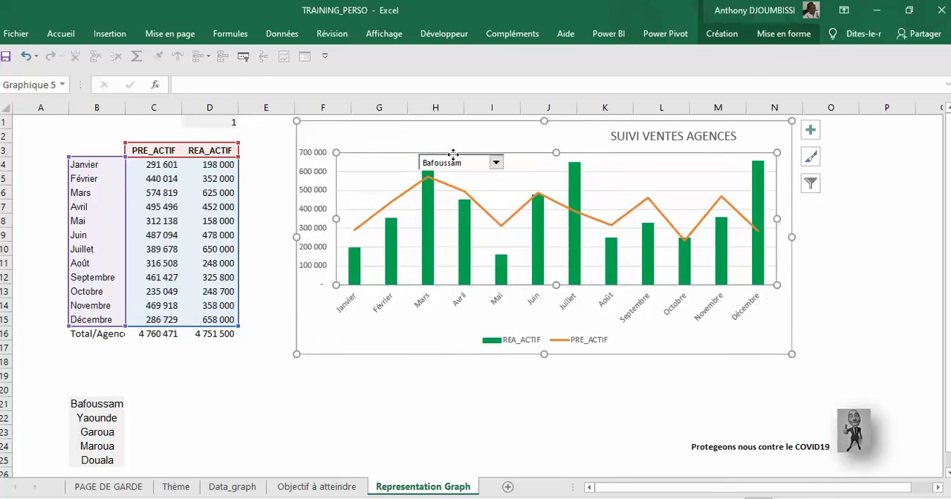
left_click(495, 162)
left_click(493, 164)
right_click(494, 163)
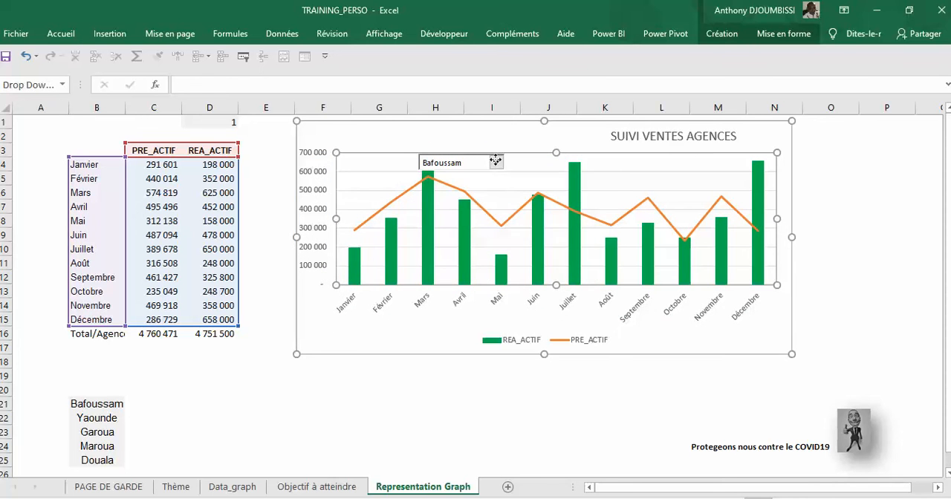
key("Escape")
left_click_drag(477, 154, 367, 133)
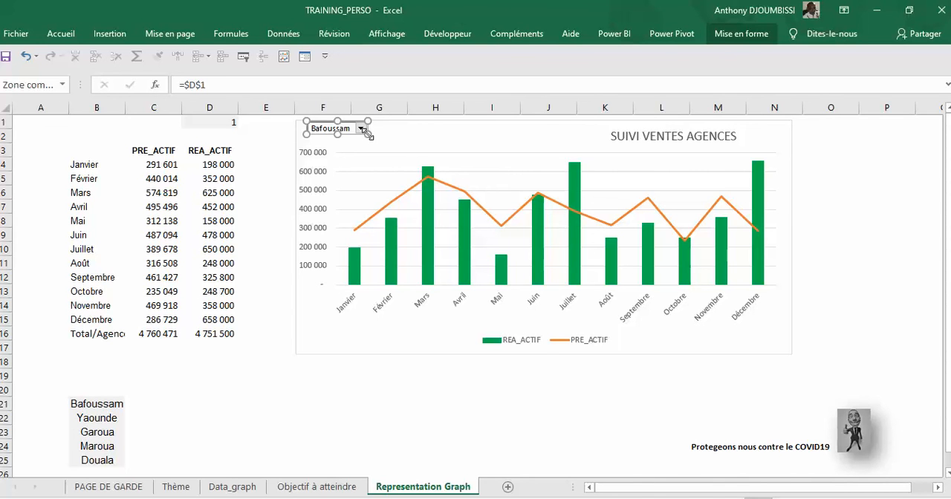
Step: Add data labels to the REA_ACTIF columns of the chart
left_click(576, 182)
right_click(577, 182)
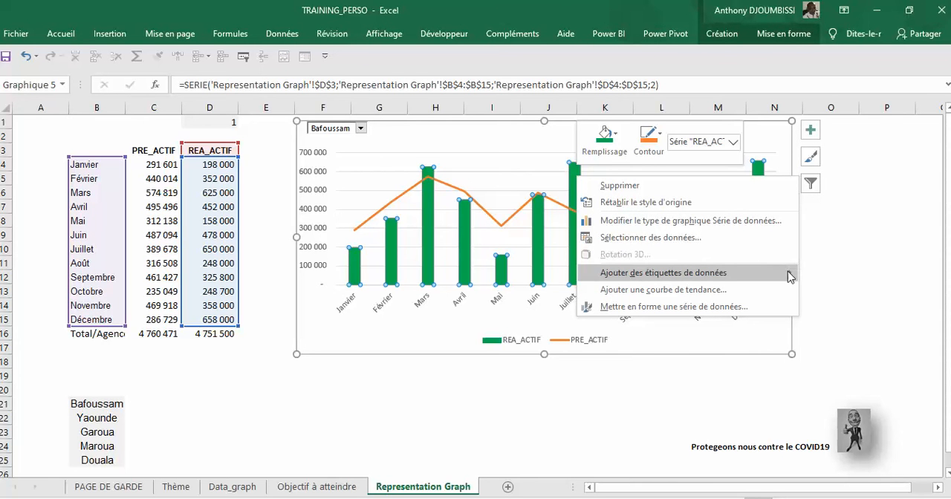
mouse_move(684, 275)
left_click(738, 275)
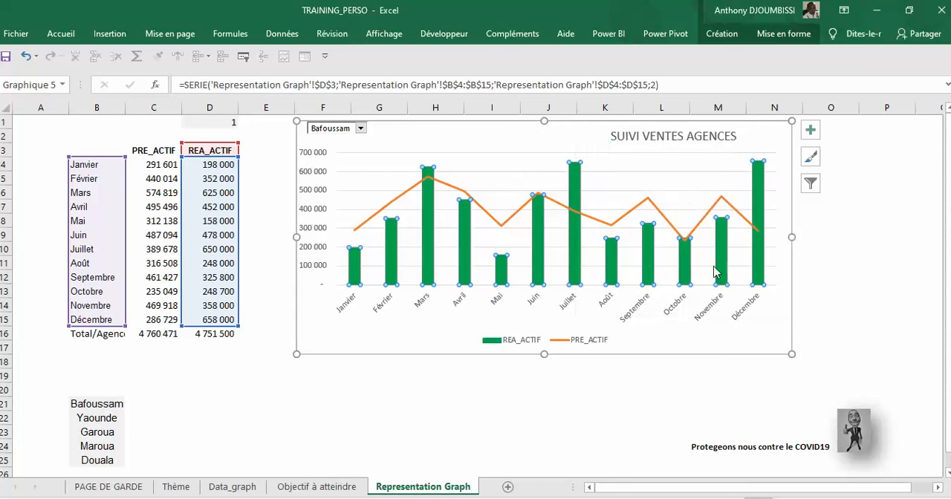
Step: Rotate the text of the REA_ACTIF data labels by 270° and close the formatting pane
left_click(574, 153)
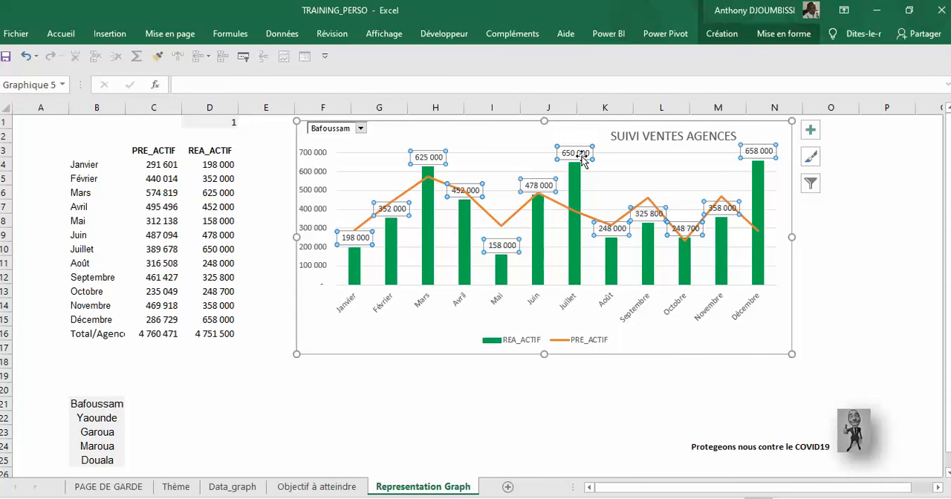
right_click(579, 154)
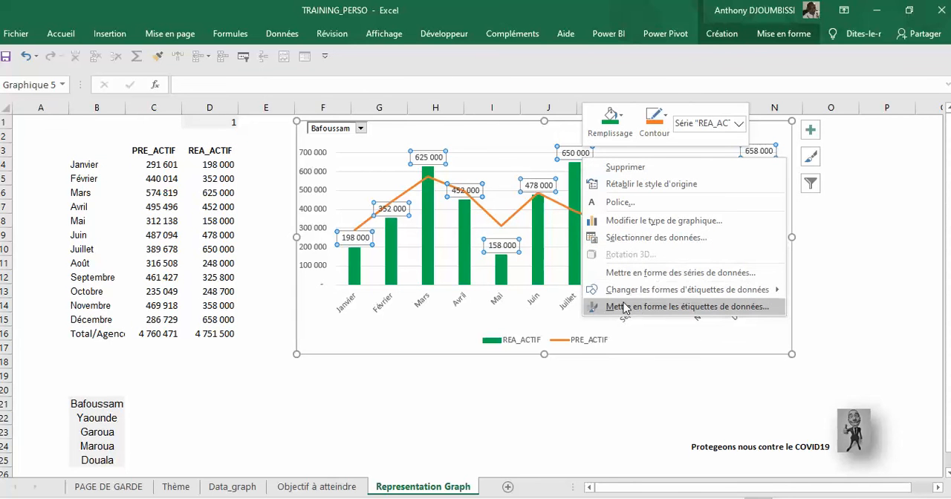
left_click(695, 309)
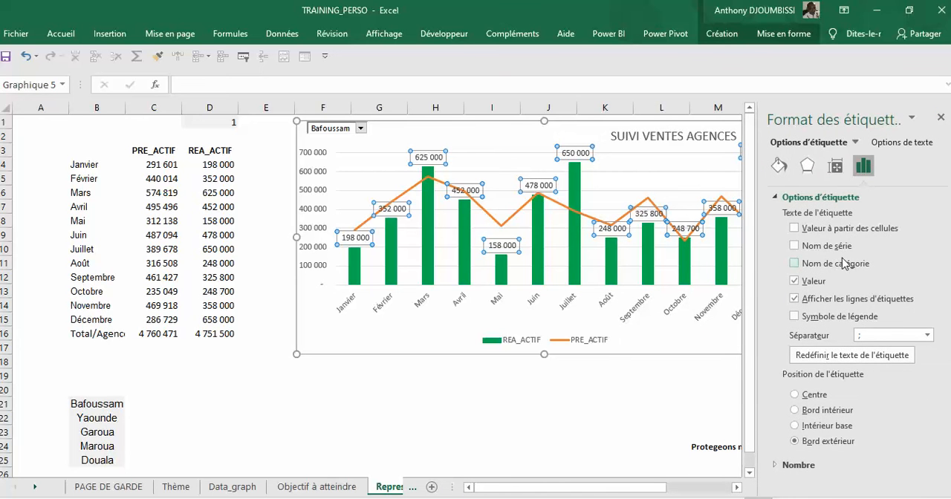
left_click(835, 166)
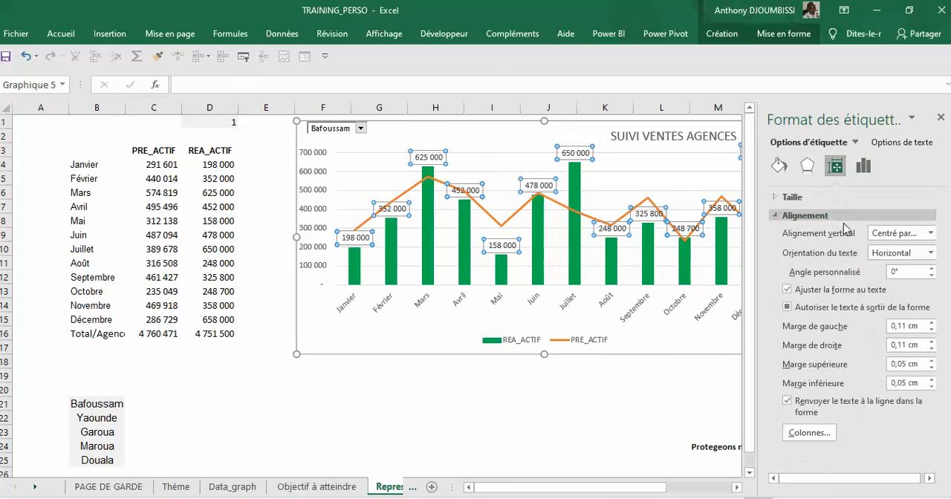
left_click(930, 254)
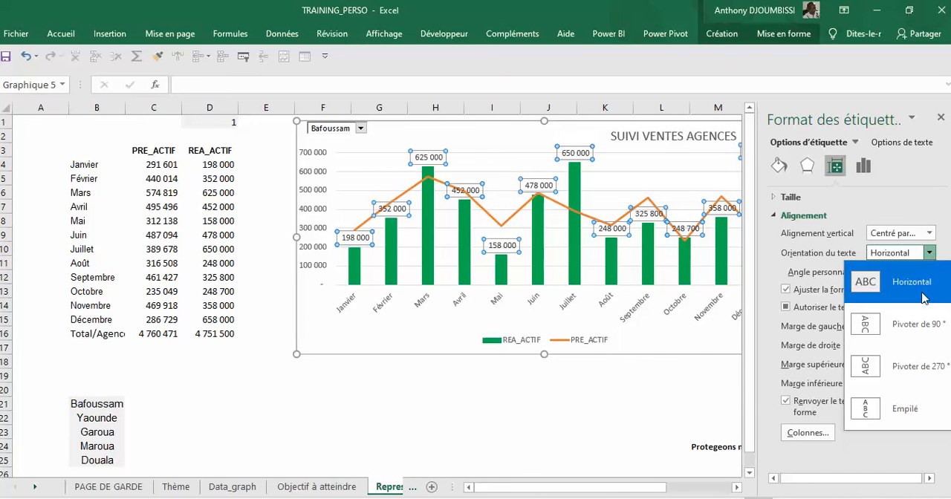
left_click(901, 373)
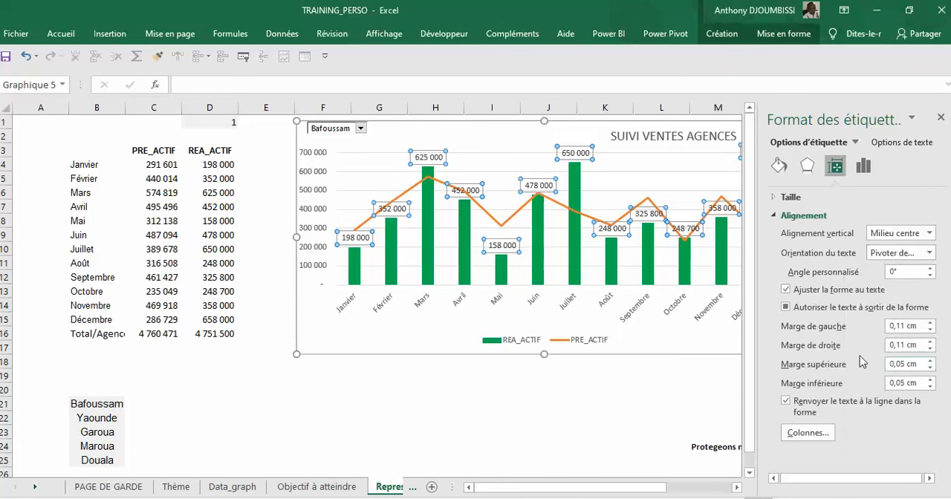
left_click(473, 327)
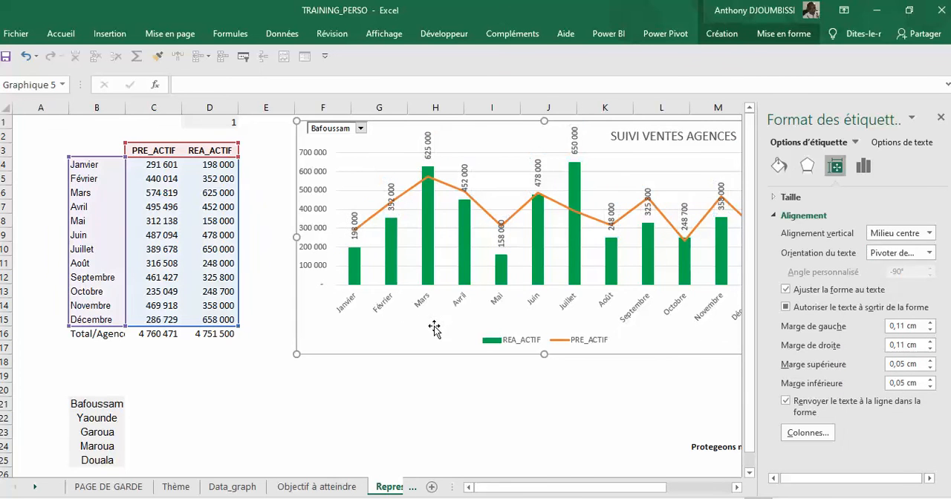
left_click(362, 173)
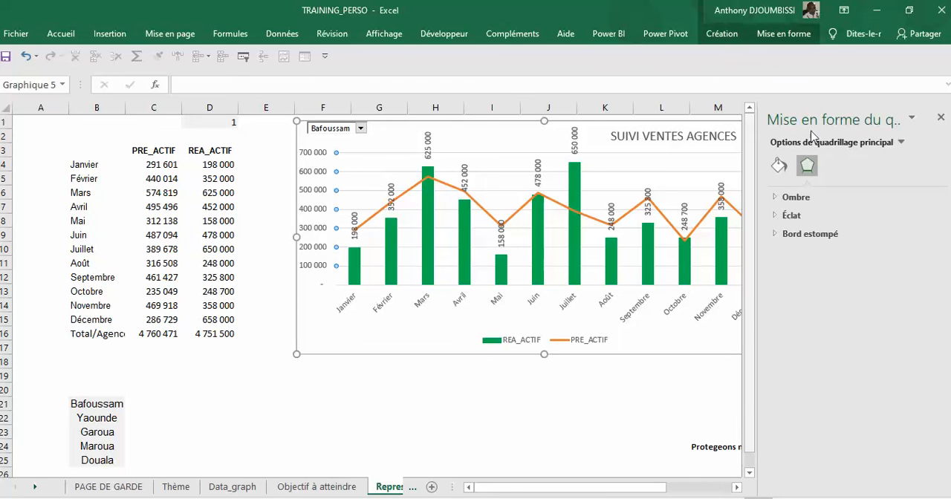
left_click(941, 118)
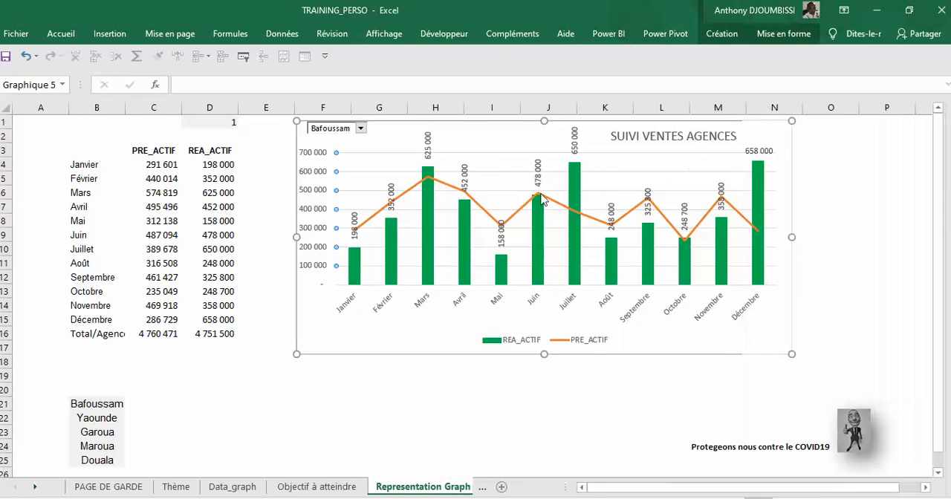
Step: Remove the chart's major gridlines and nudge the chart slightly up and to the right
left_click(386, 180)
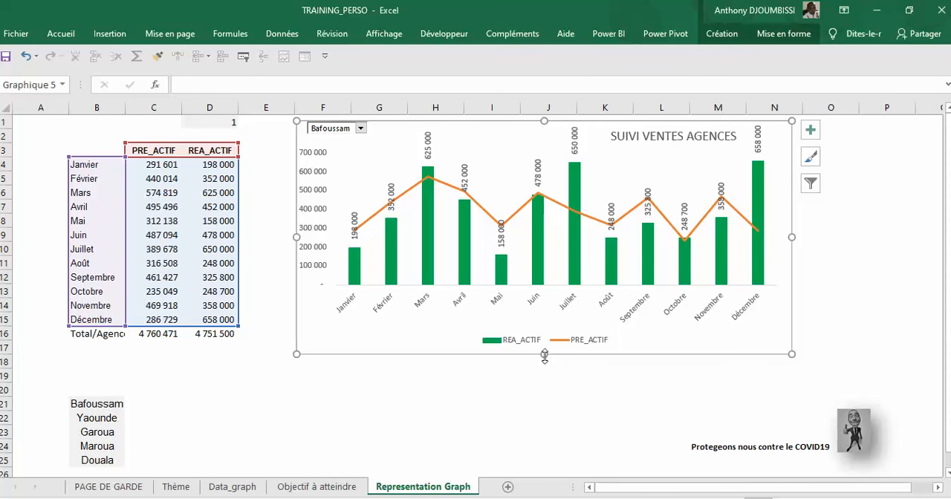
mouse_move(518, 354)
left_mouse_down()
mouse_move(531, 371)
mouse_move(510, 349)
left_mouse_up()
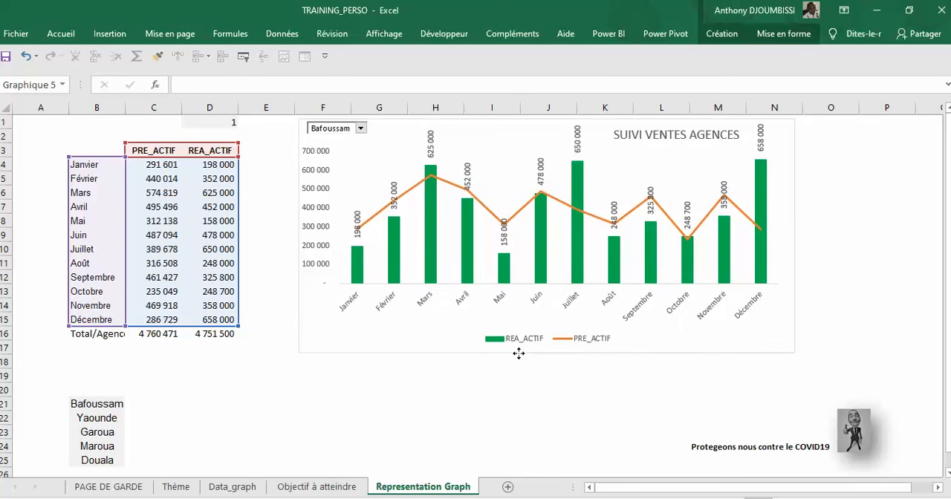
Step: Select the agency drop-down together with the chart and group them into one object
right_click(352, 132)
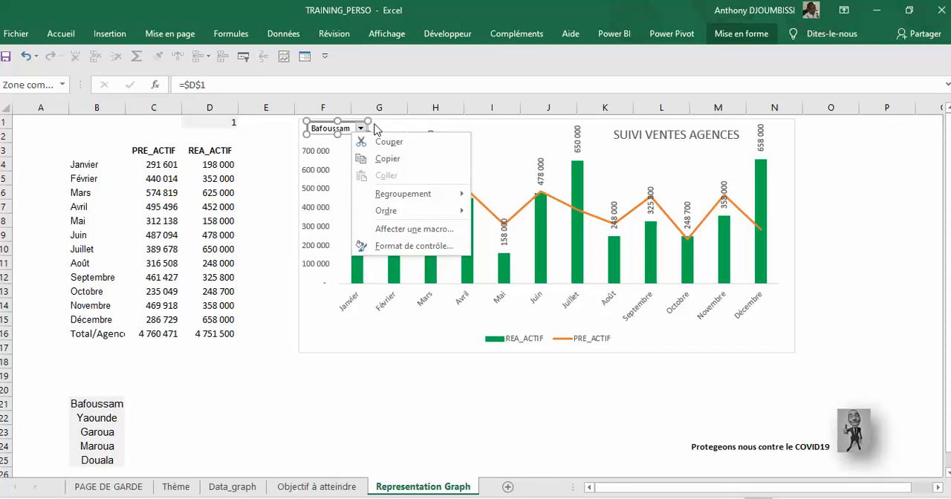
left_click(411, 122)
left_click(422, 127)
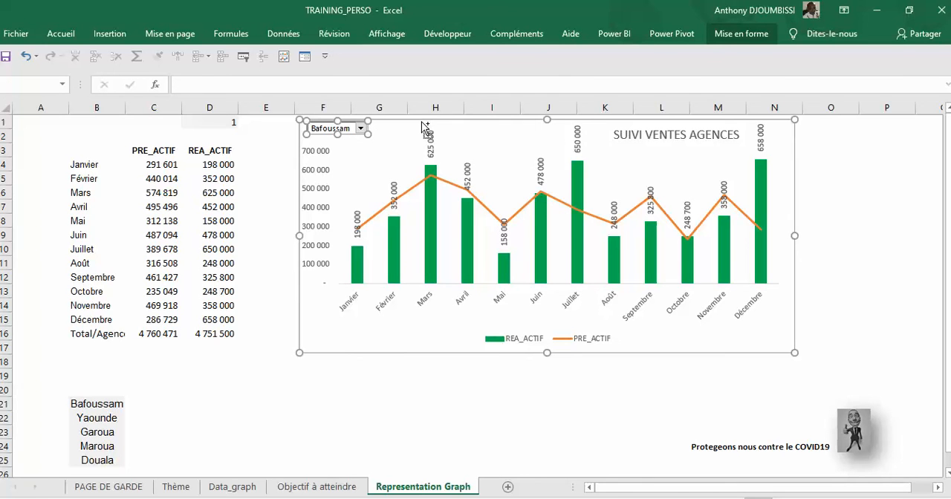
right_click(423, 124)
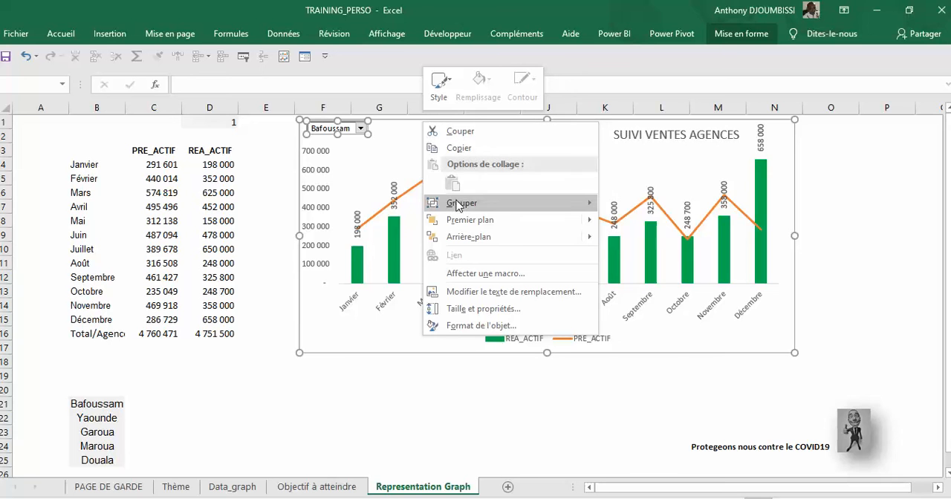
mouse_move(561, 204)
left_click(616, 205)
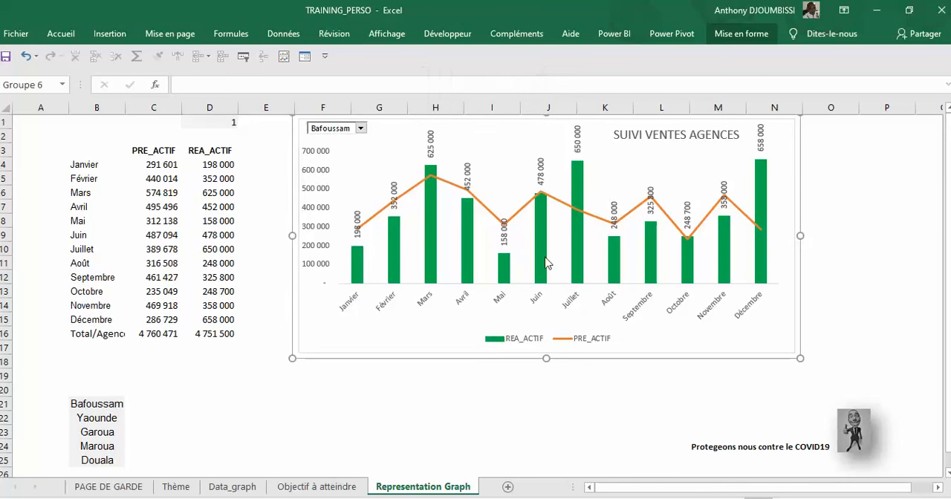
Step: Move the grouped chart and drop-down slightly down and to the right, keeping them together
left_click(490, 363)
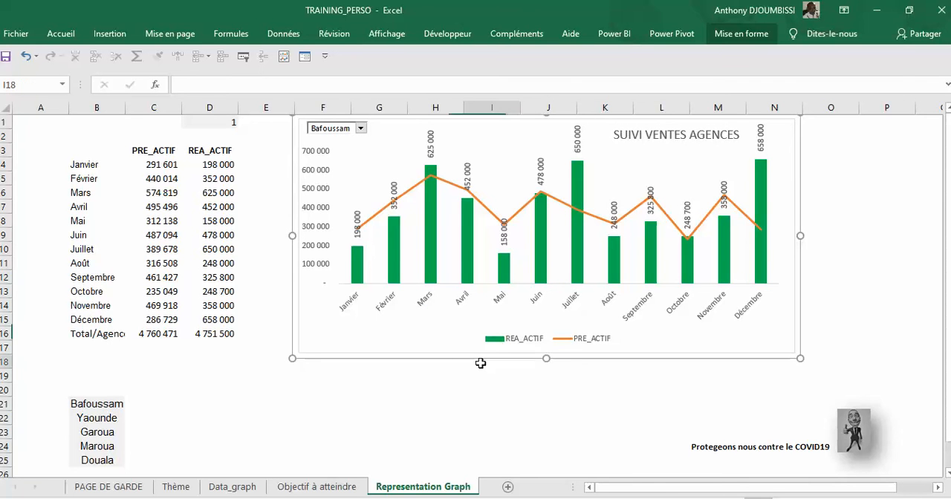
left_click(428, 354)
mouse_move(411, 358)
left_mouse_down()
mouse_move(478, 380)
mouse_move(427, 364)
left_mouse_up()
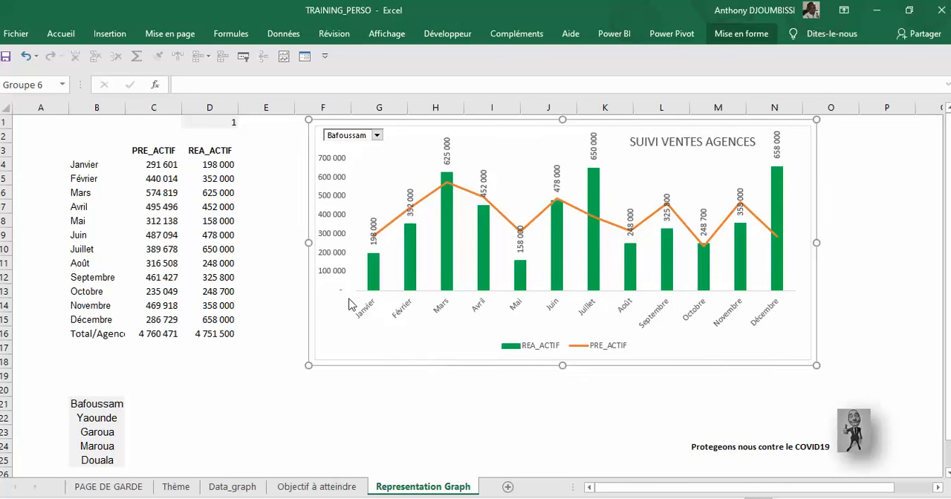
Step: Test the chart's agency drop-down by choosing Yaounde, Douala and Maroua in turn
left_click(378, 136)
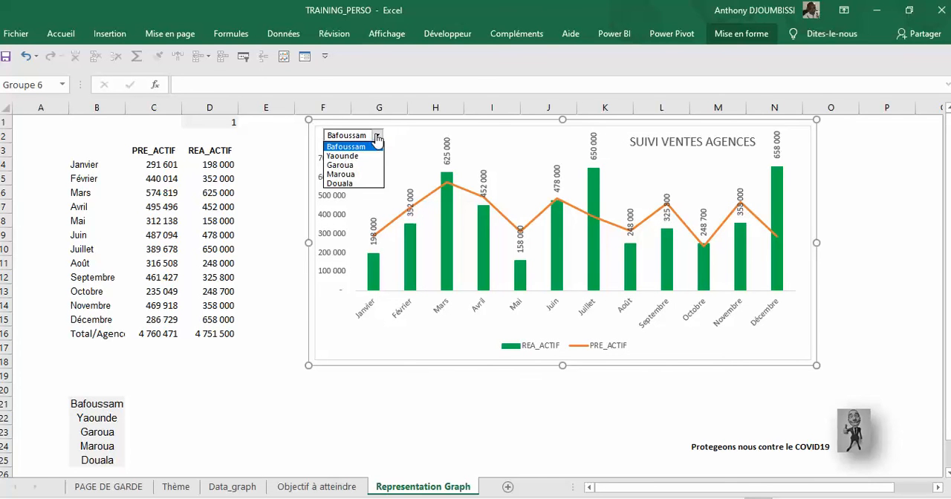
left_click(367, 156)
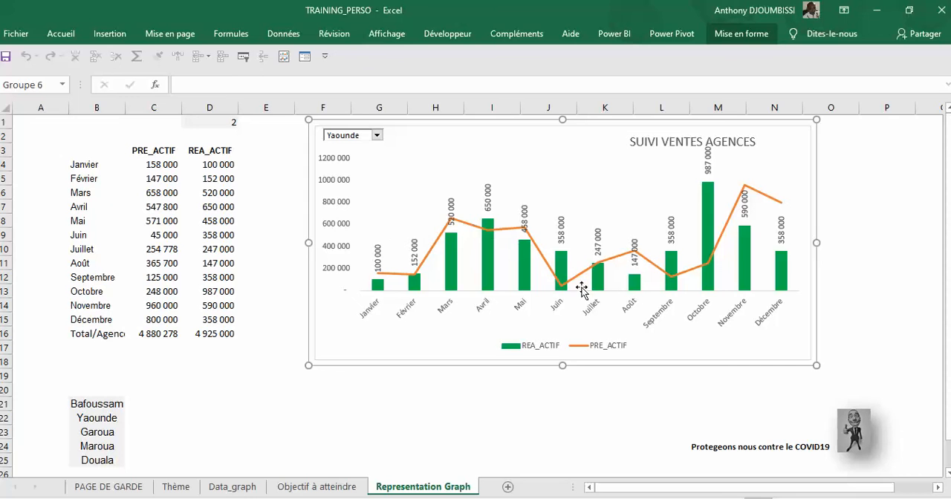
left_click(376, 136)
left_click(361, 183)
left_click(377, 136)
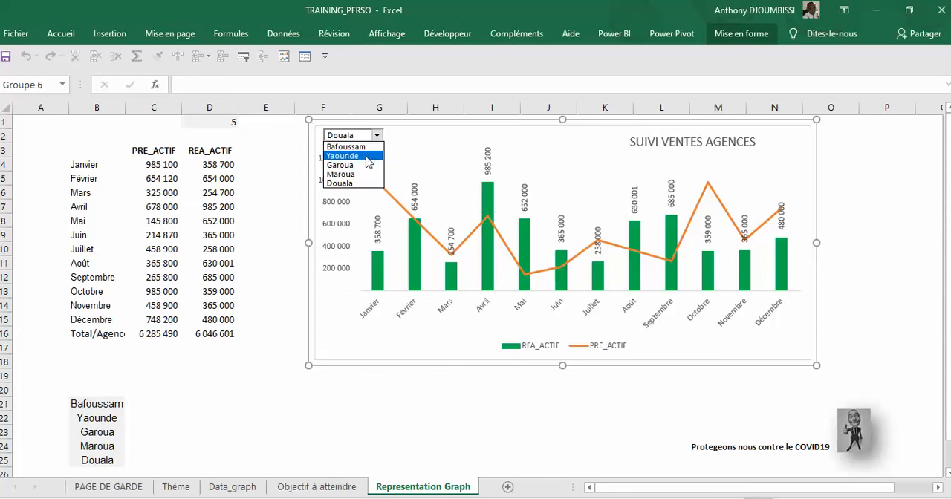
left_click(364, 174)
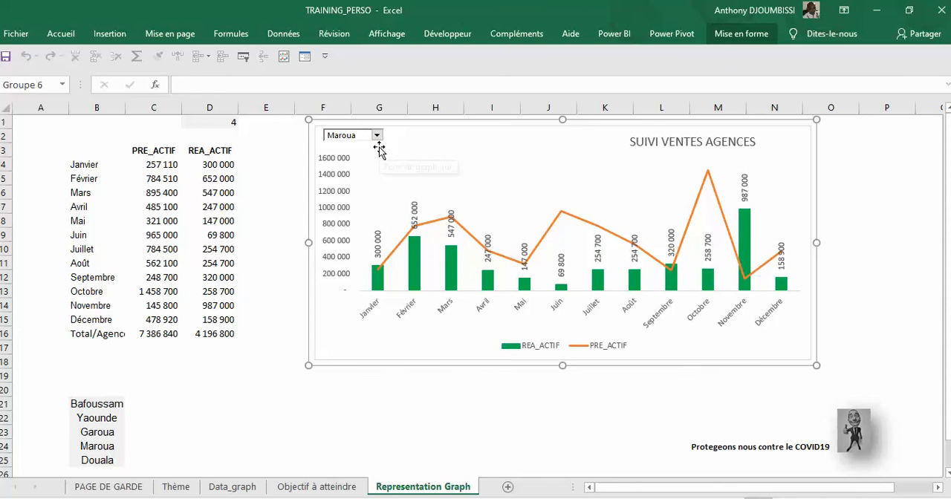
Step: Hide the source data beside the chart by setting the font colour of columns A to E, from A1 past the agency list, to white
left_click(258, 373)
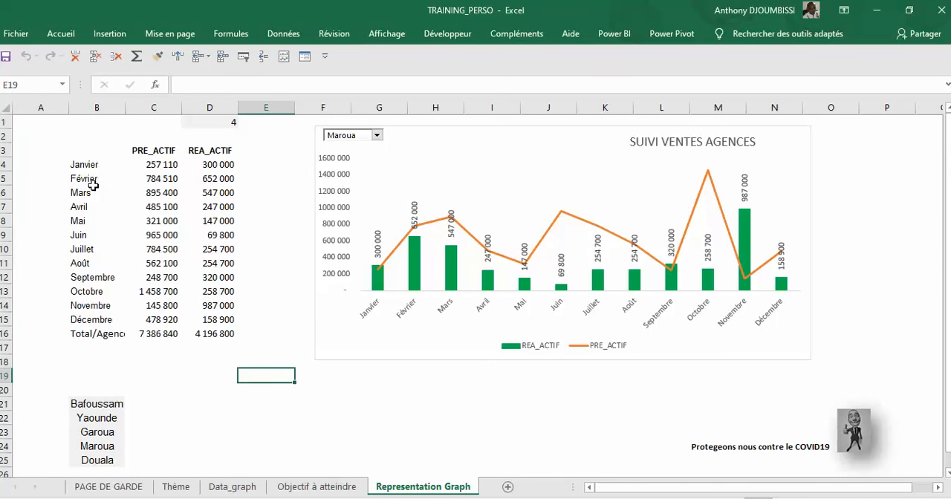
left_click_drag(58, 133, 95, 165)
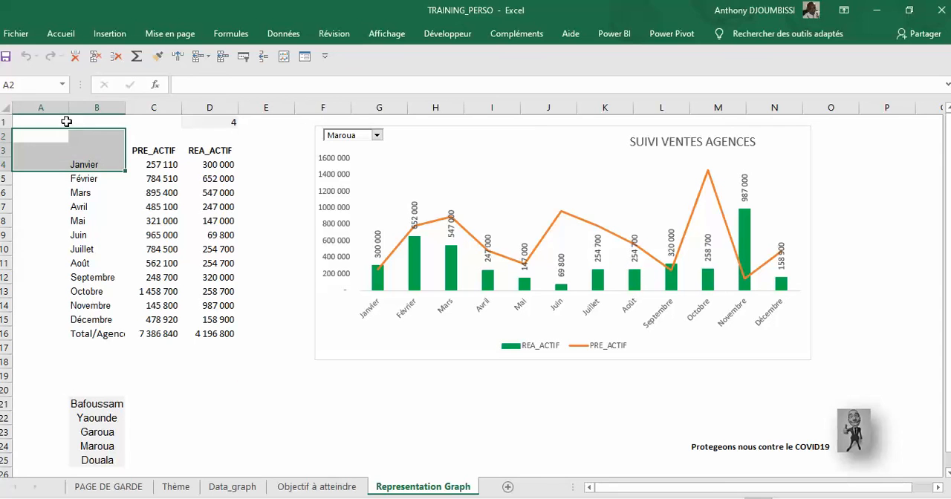
left_click_drag(64, 124, 250, 465)
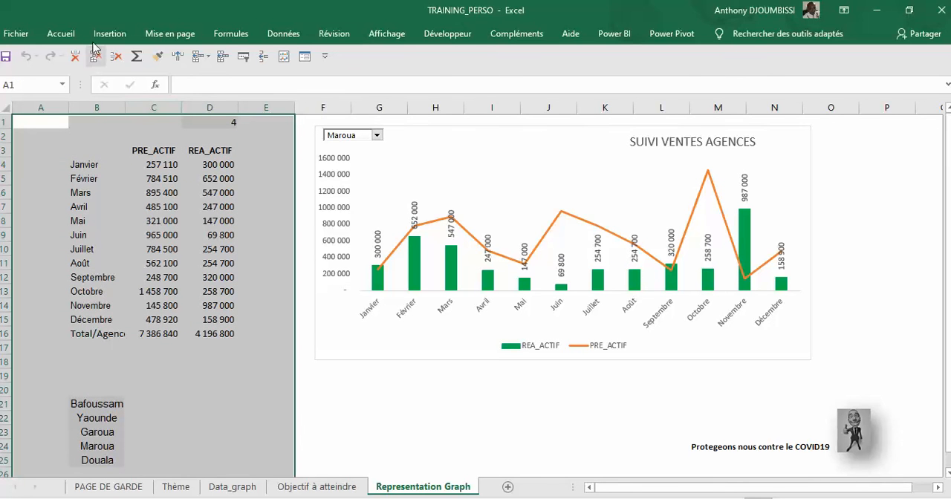
left_click(61, 33)
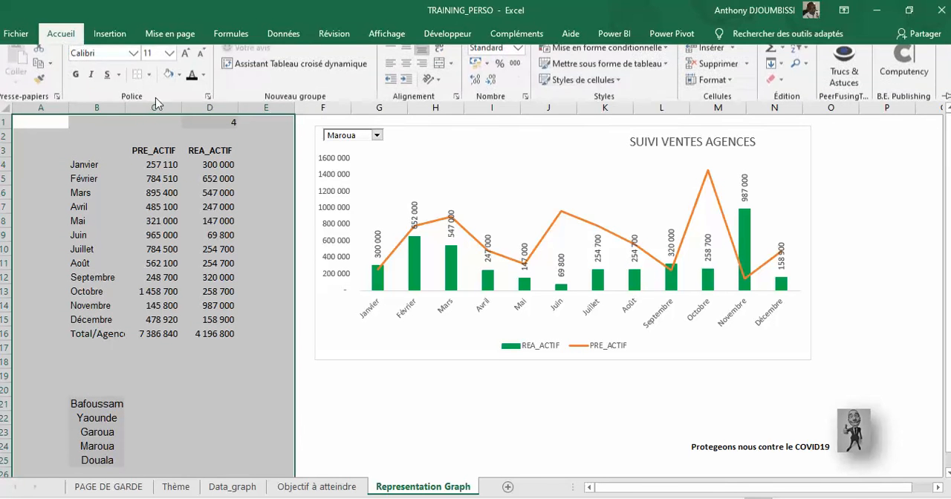
left_click(202, 84)
left_click(192, 132)
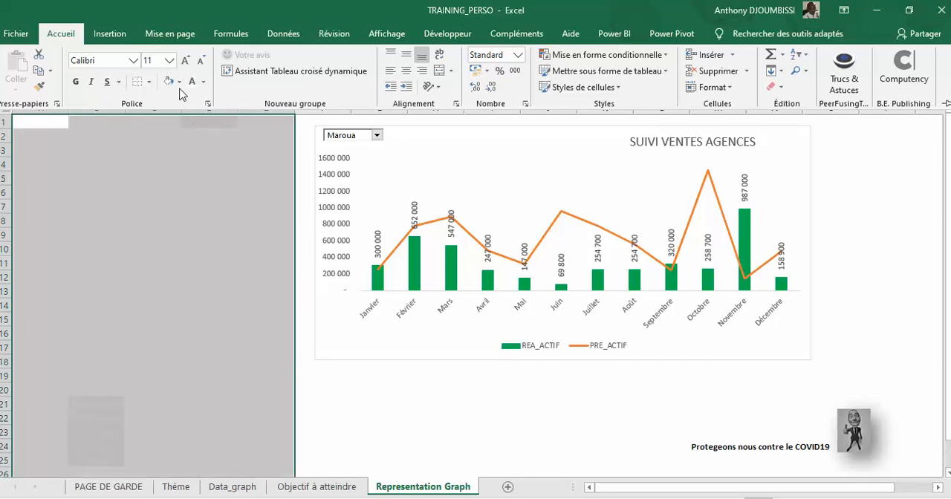
left_click(195, 218)
left_click(234, 178)
left_click(255, 310)
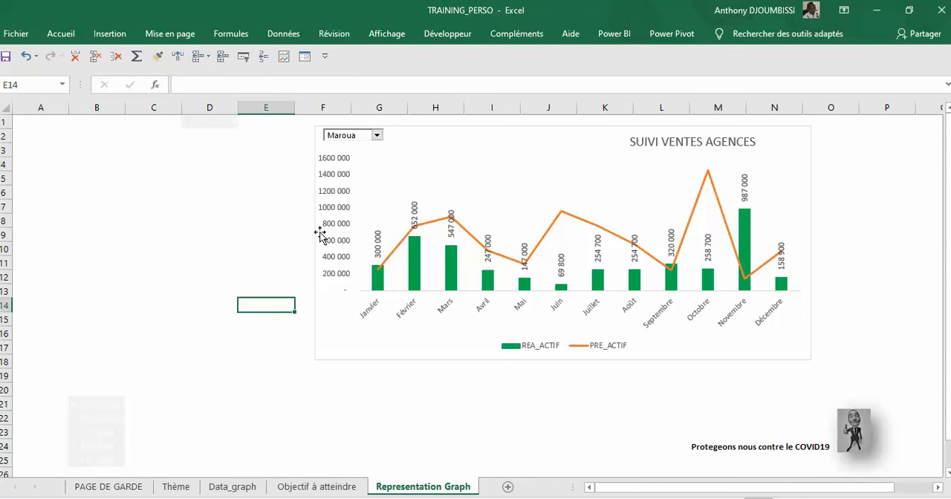
Step: Check the chart with Maroua selected in the agency drop-down and switch it to Douala
left_click(376, 135)
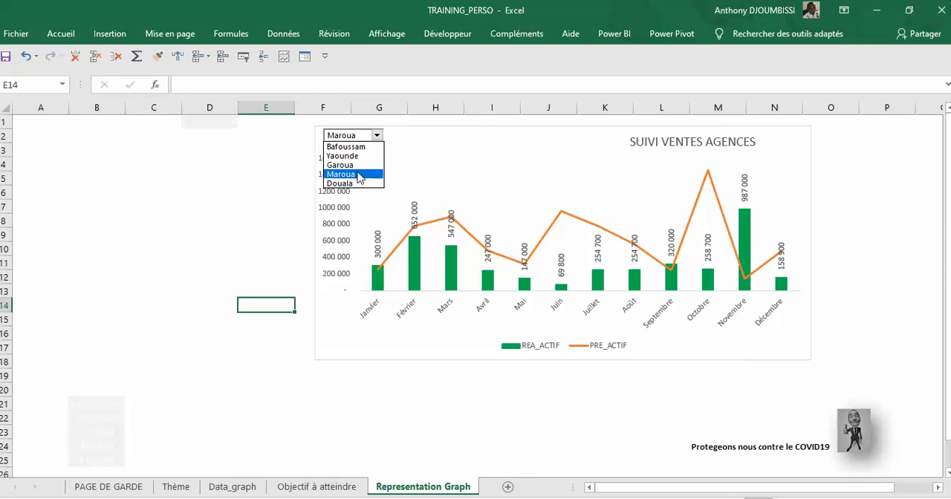
left_click(360, 177)
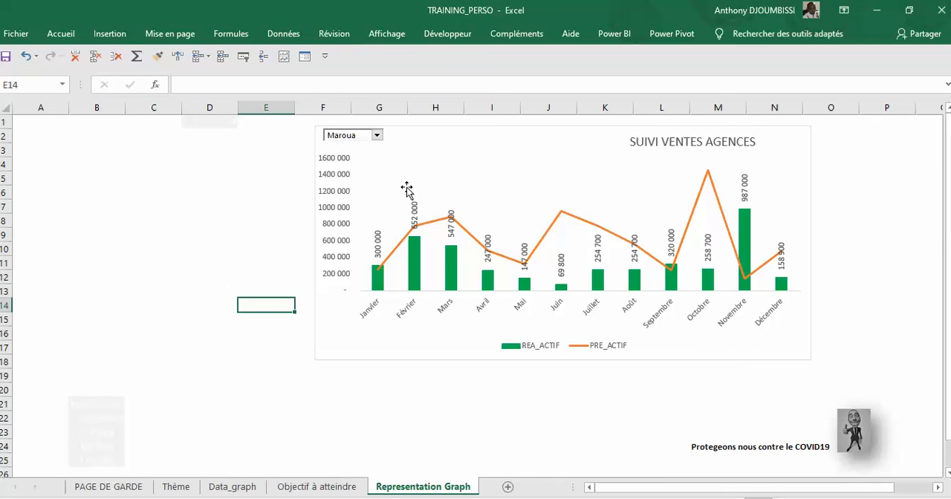
left_click(377, 135)
left_click(362, 184)
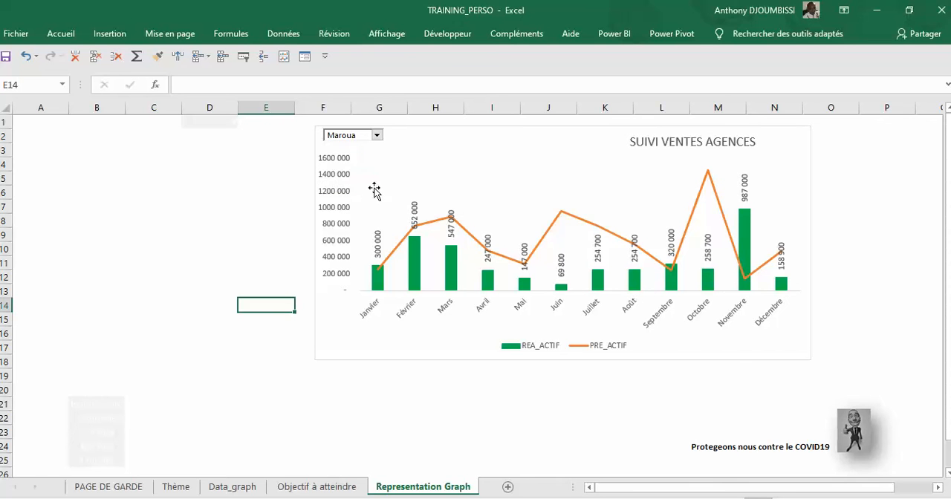
left_click(854, 193)
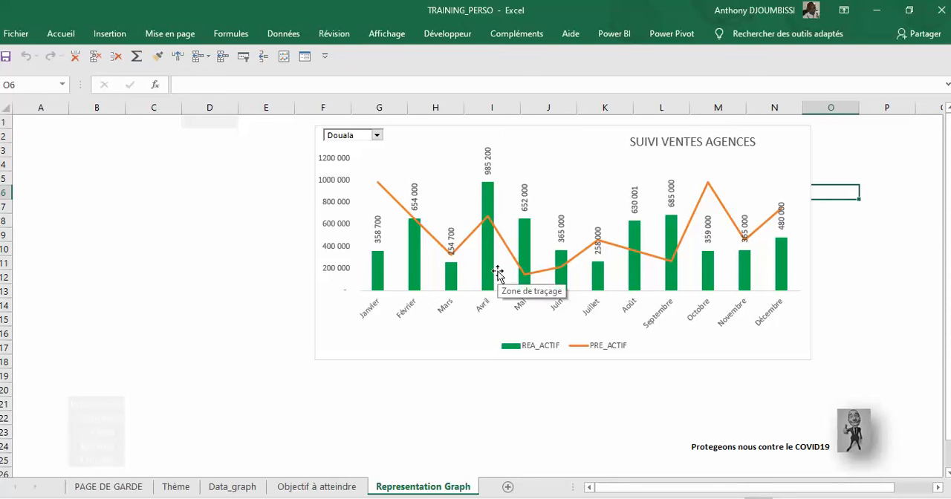
Step: Review the PREVISION and REALISATION tables on the Data_graph sheet and return to the chart on the Representation Graph sheet
left_click(233, 488)
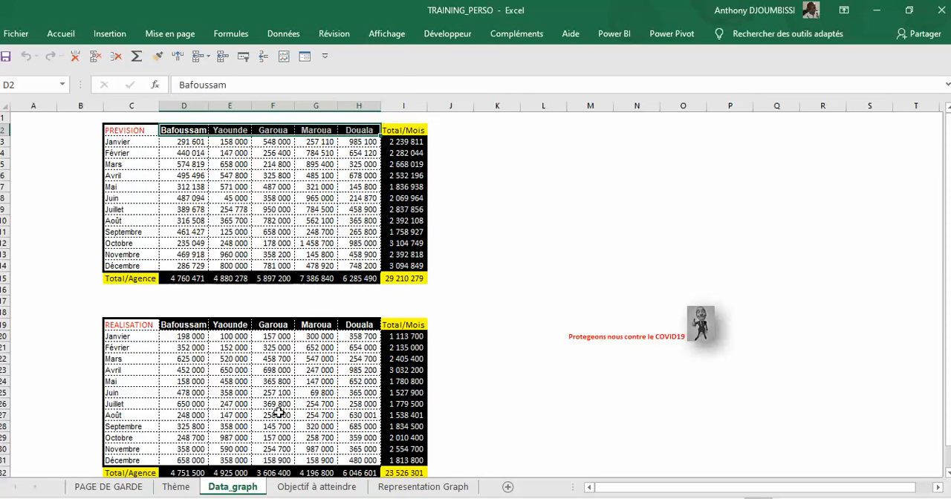
left_click(404, 489)
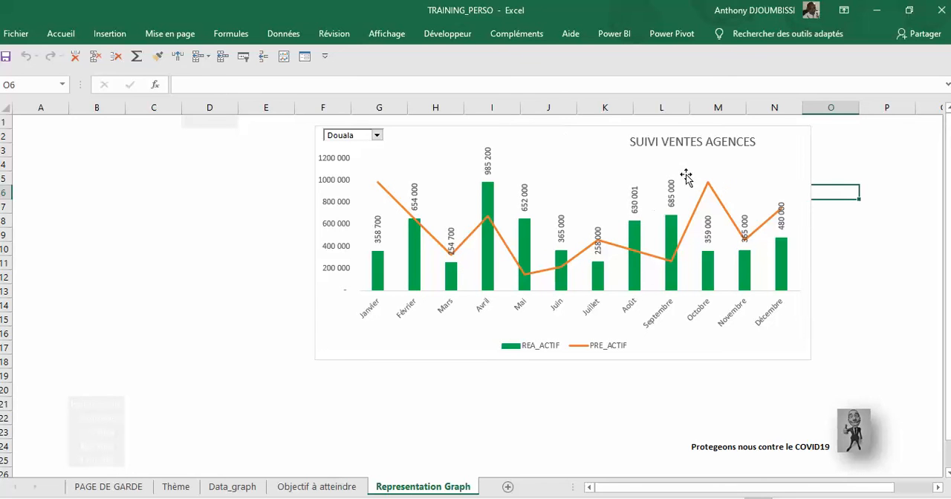
left_click(378, 136)
left_click(239, 179)
left_click(845, 498)
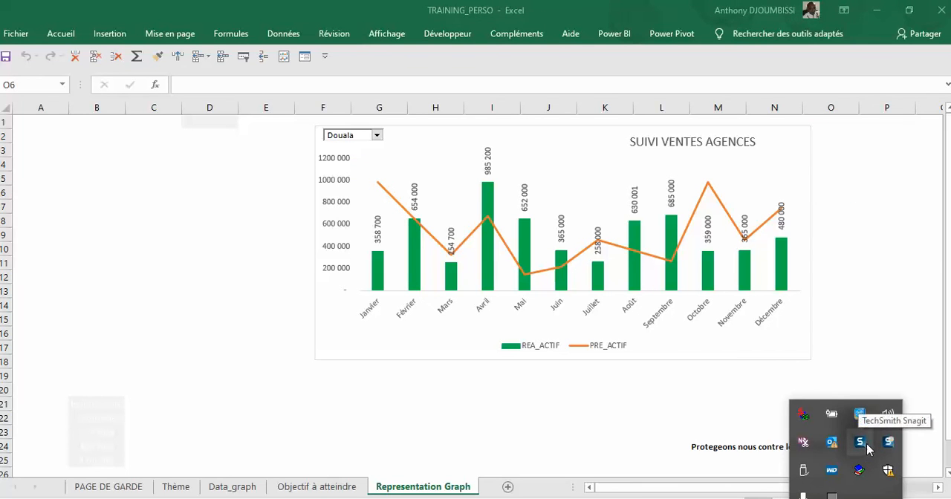